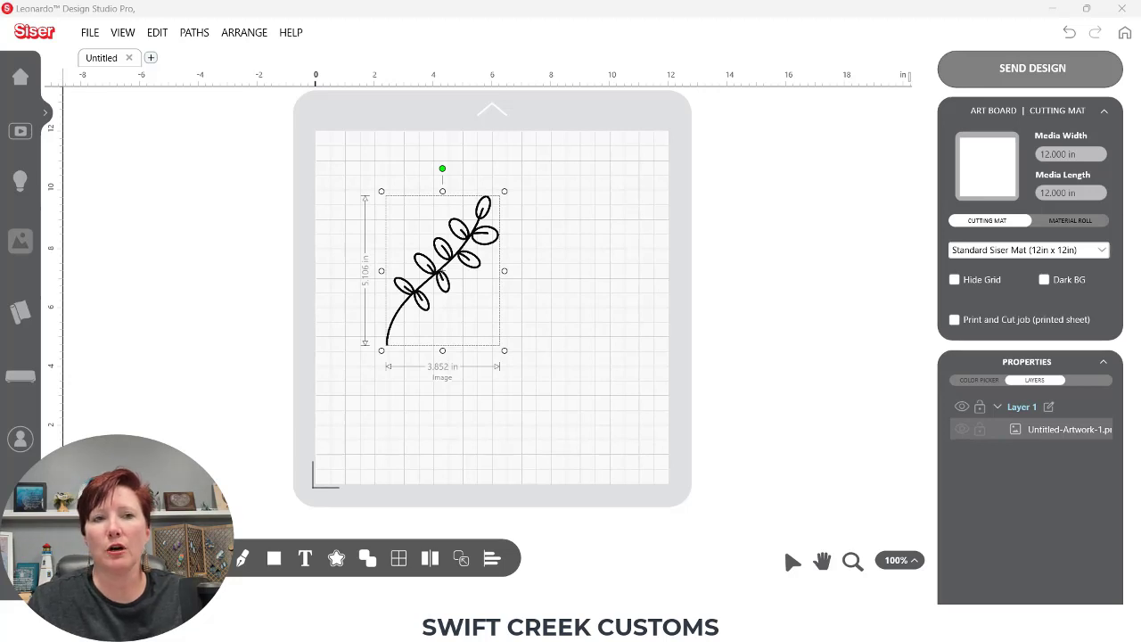
- View the version information in Help > About, then close the leaf design without saving
left_click(291, 32)
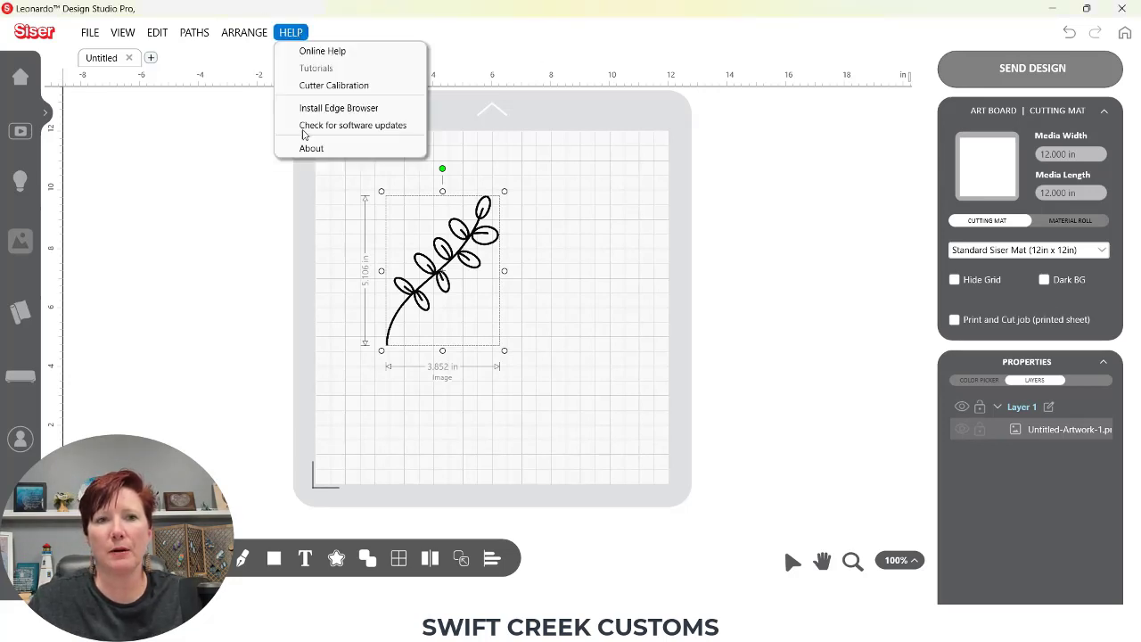
left_click(312, 149)
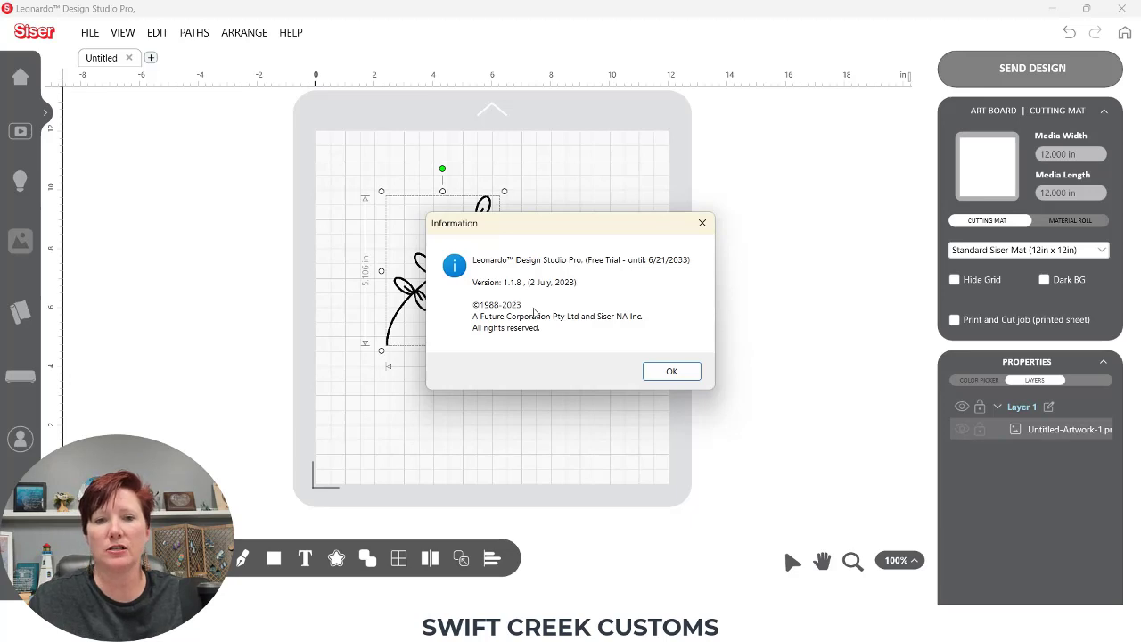
left_click(664, 375)
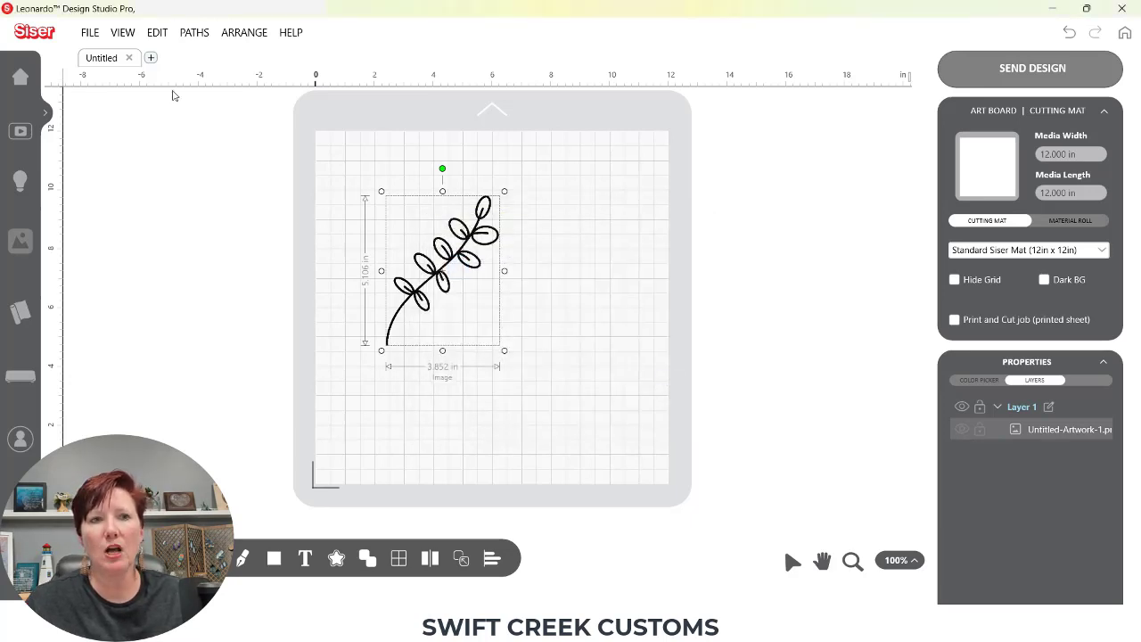
left_click(128, 57)
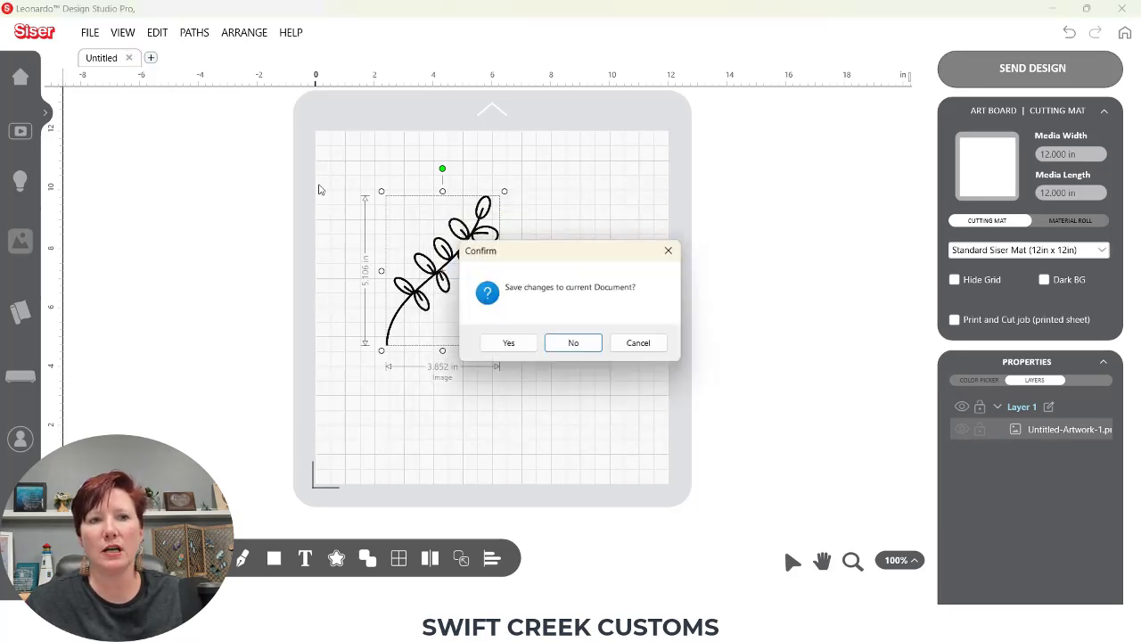
left_click(586, 348)
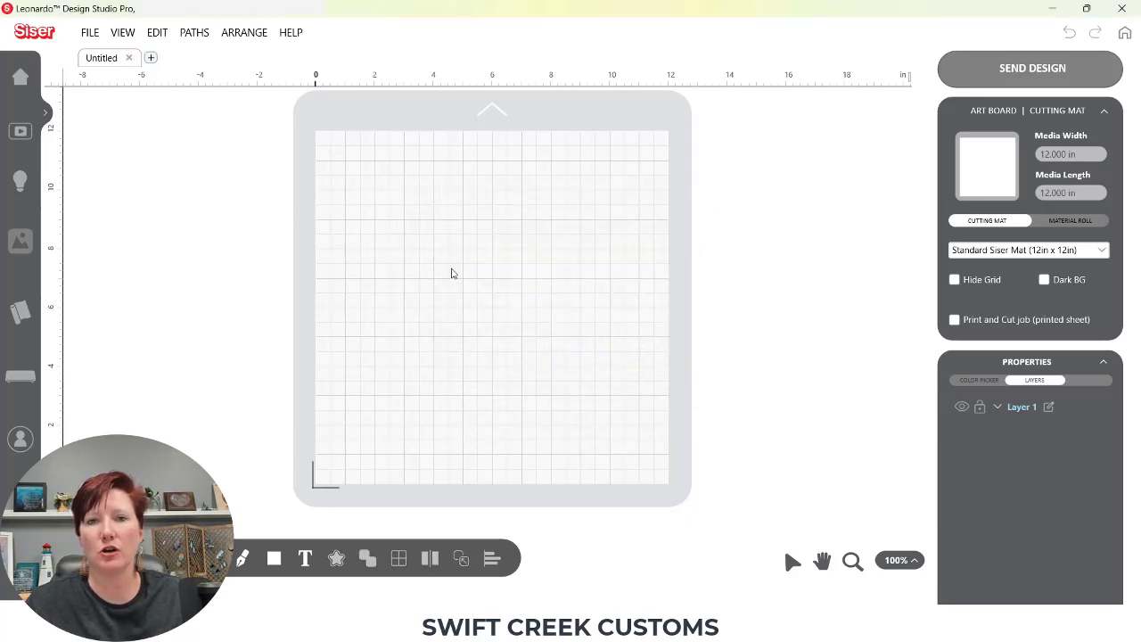
- Open the 3600 x 3600 pixel leaf PNG for a Print and Cut import at 300 DPI
left_click(89, 34)
left_click(111, 70)
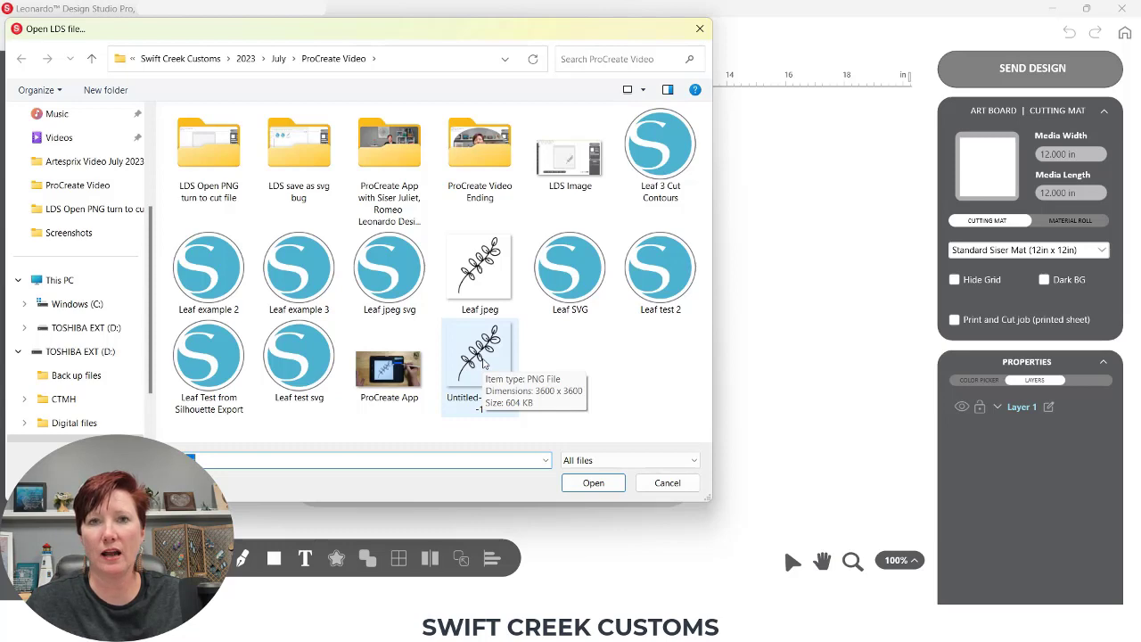
double_click(484, 363)
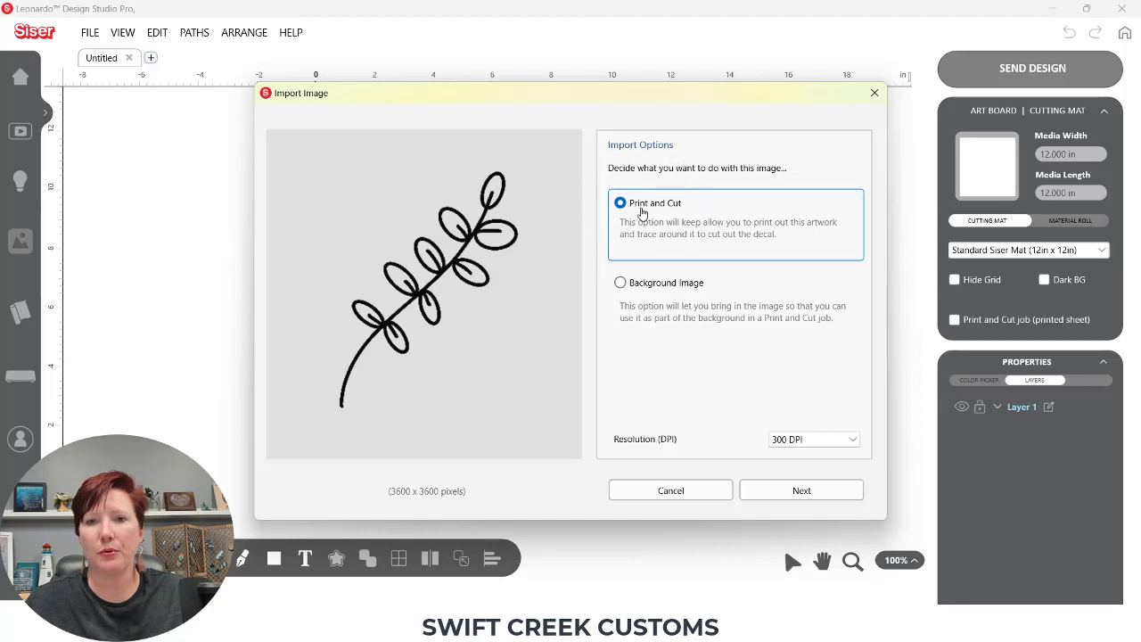
- Accept the default background removal, traced contour and cutting contour settings to place the leaf on A4
left_click(810, 440)
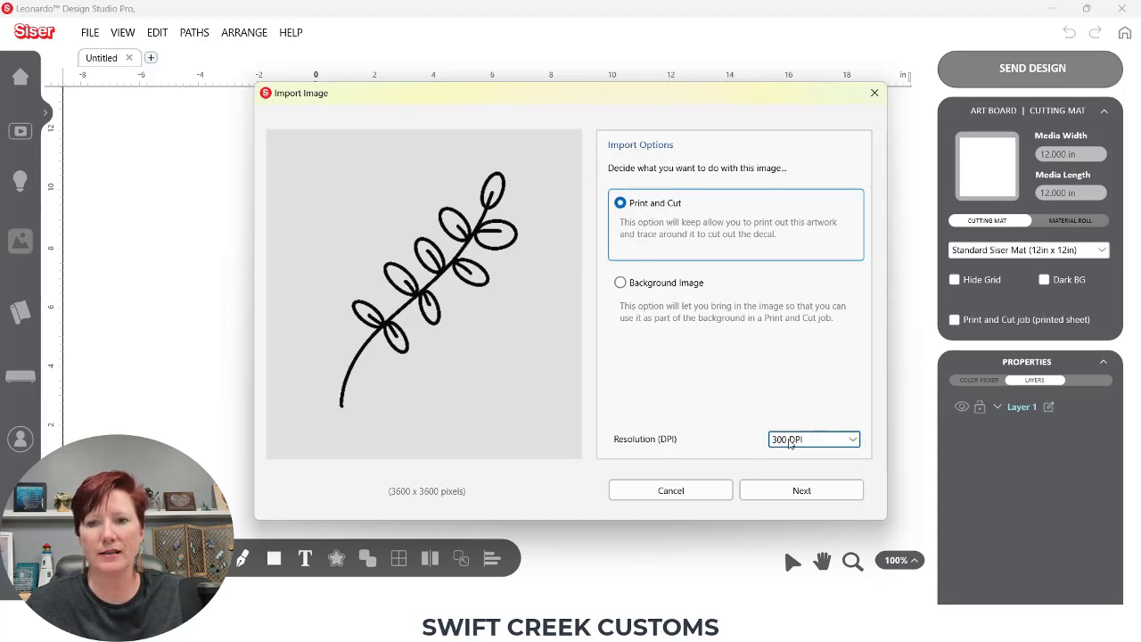
left_click(790, 492)
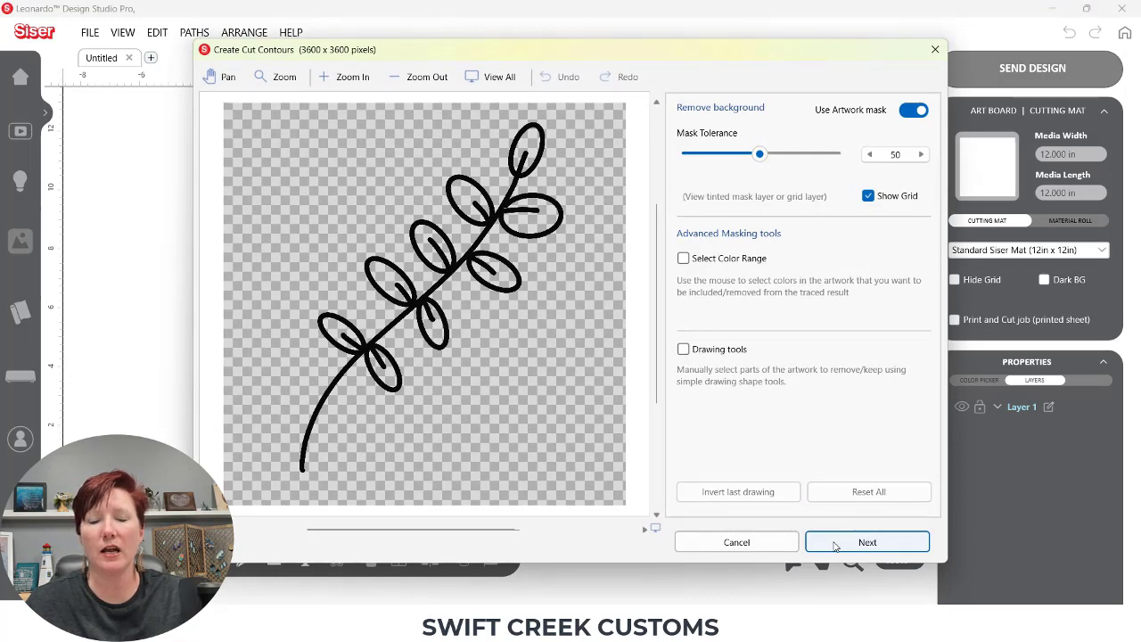
left_click(835, 542)
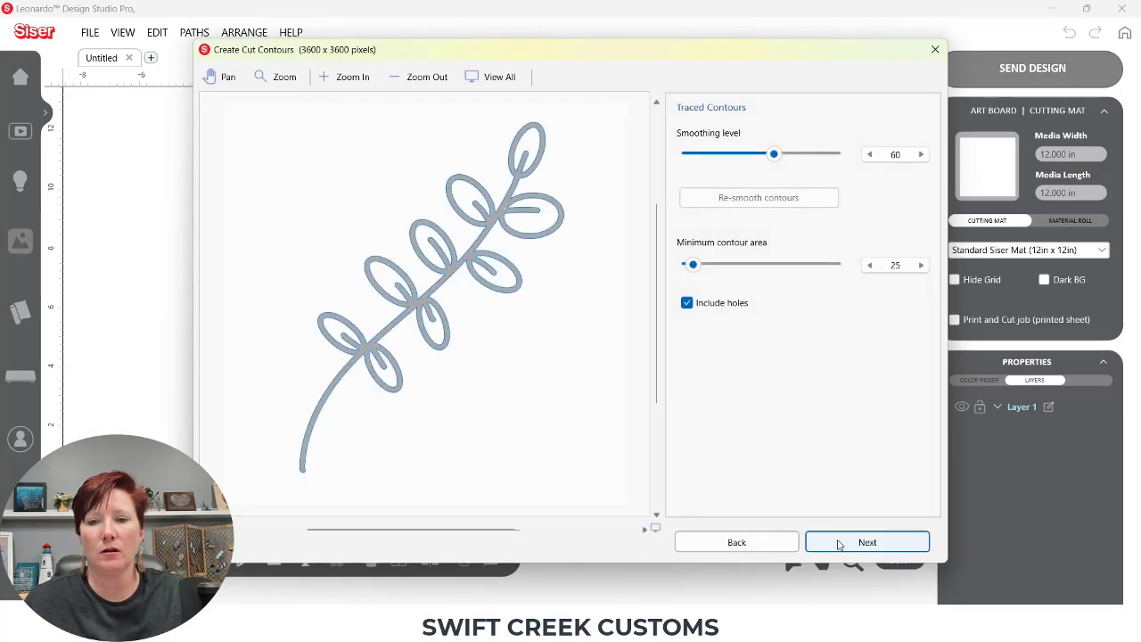
left_click(838, 543)
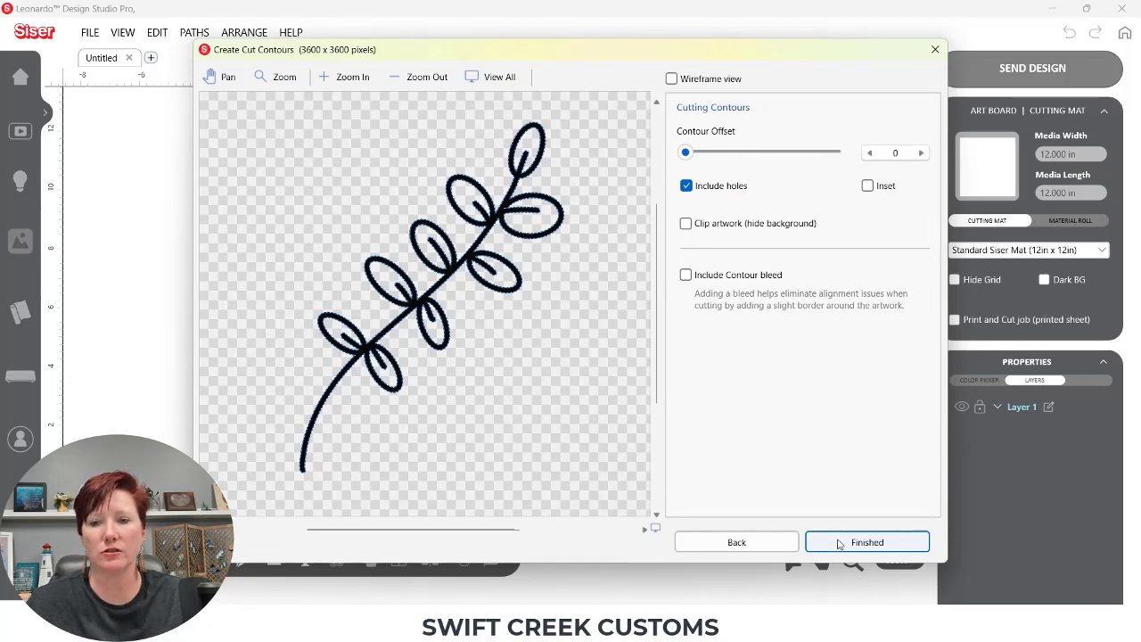
left_click(838, 542)
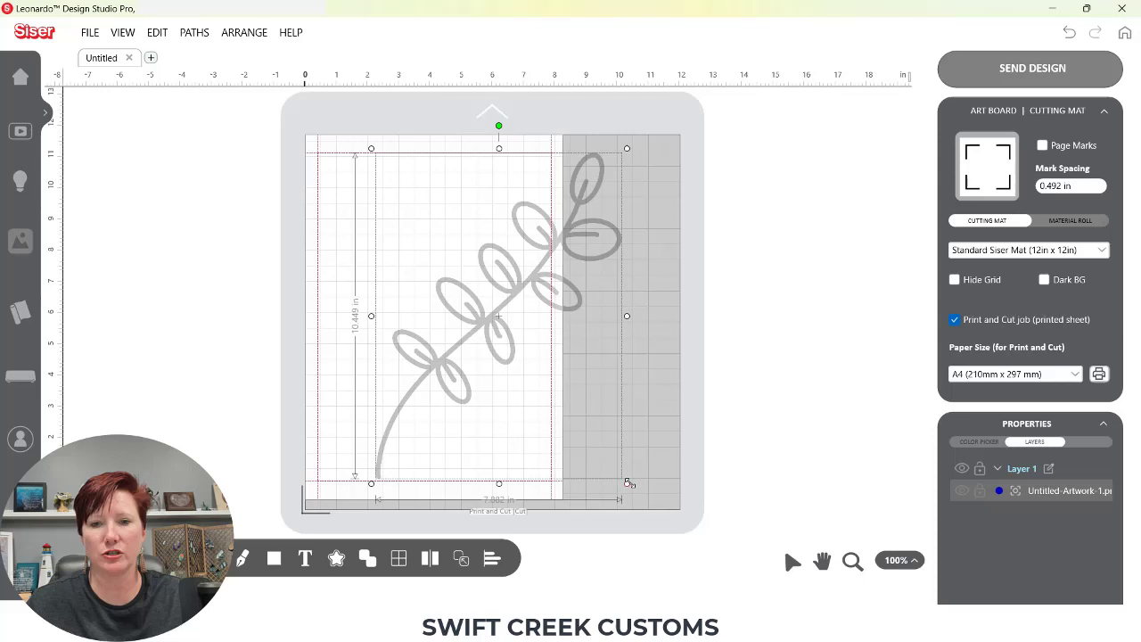
- Resize the leaf to 4.570 × 6.059 in, reposition it, and turn off the Print and Cut job
left_click_drag(628, 482, 523, 348)
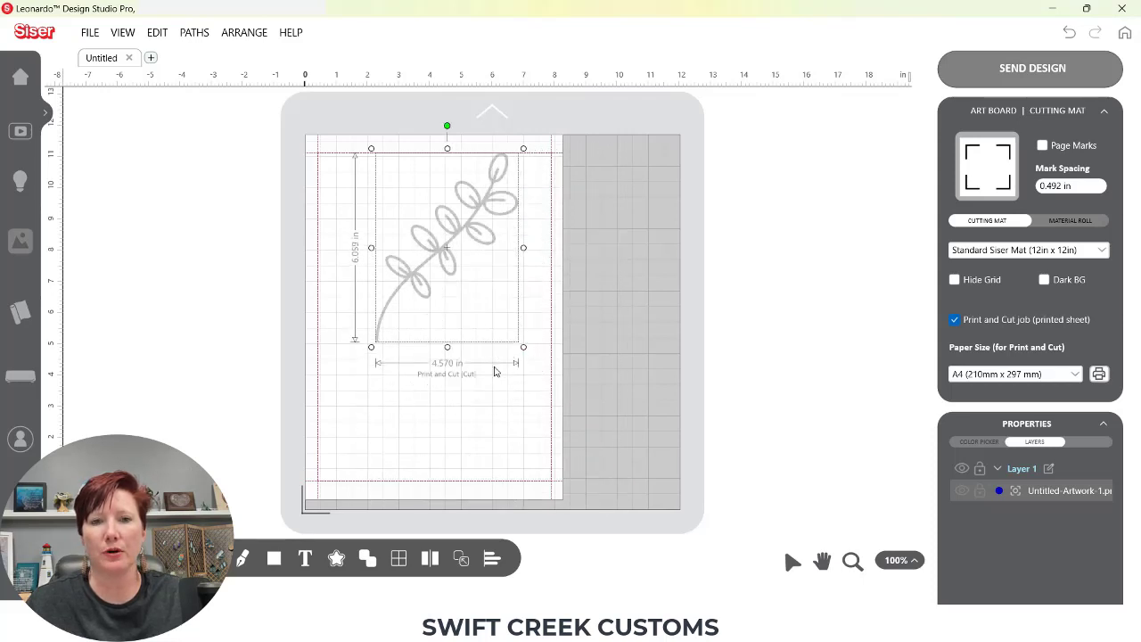
left_click_drag(460, 235, 446, 288)
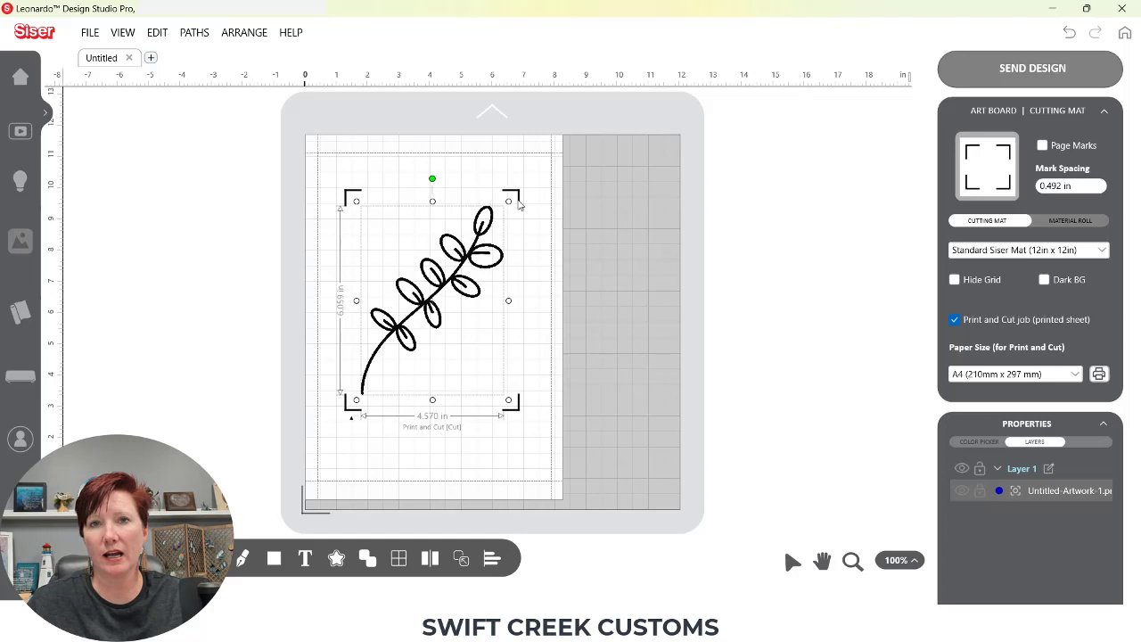
left_click(441, 434)
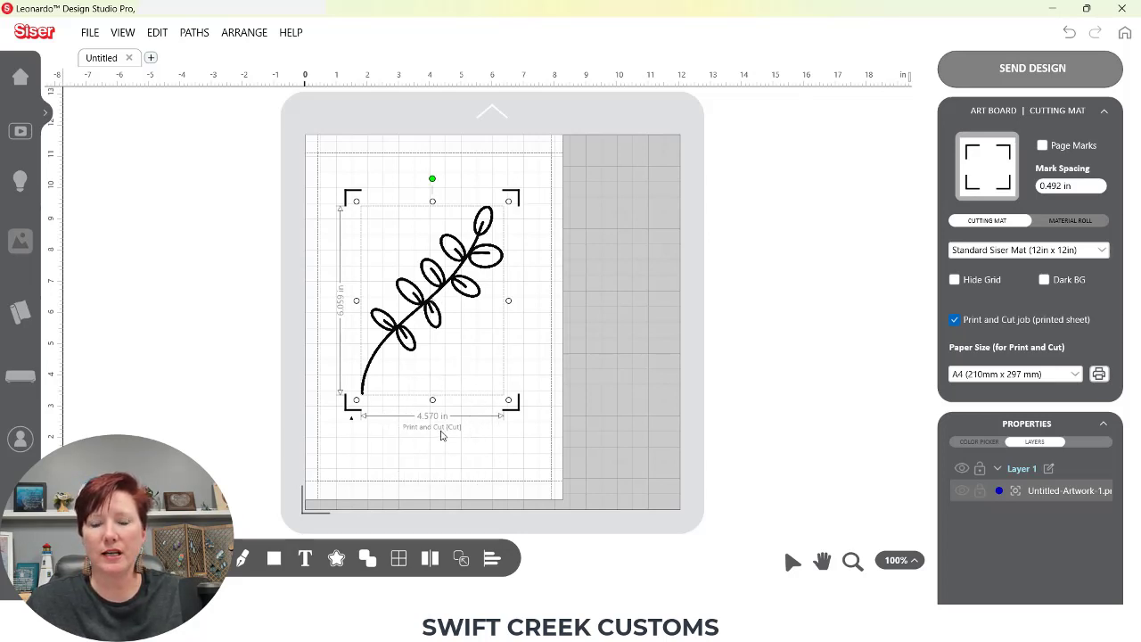
left_click(955, 320)
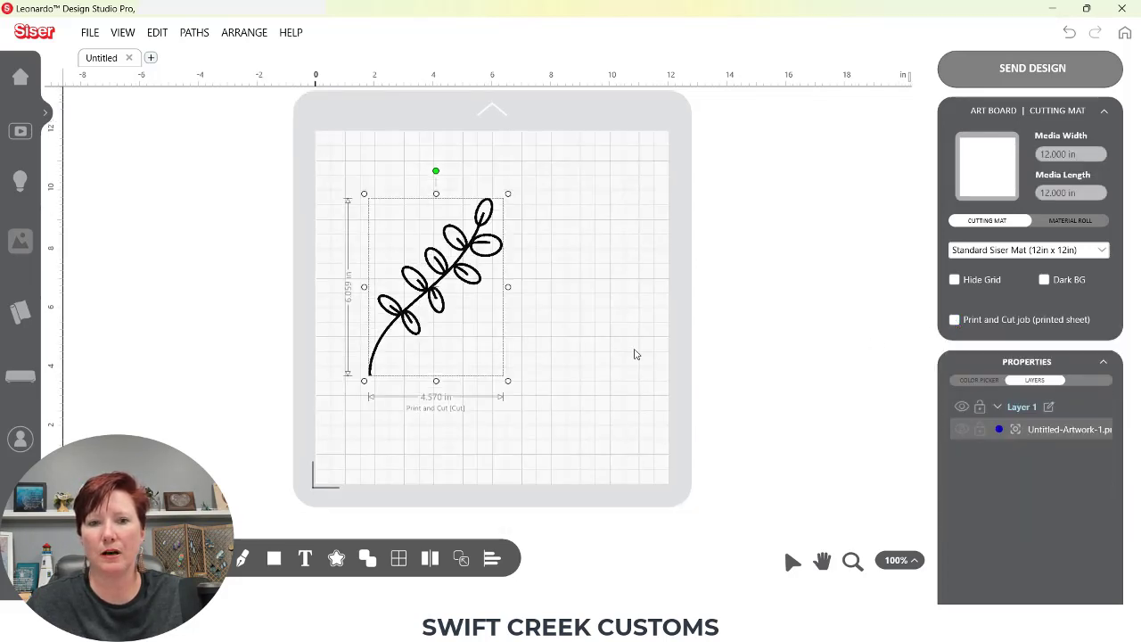
left_click(466, 411)
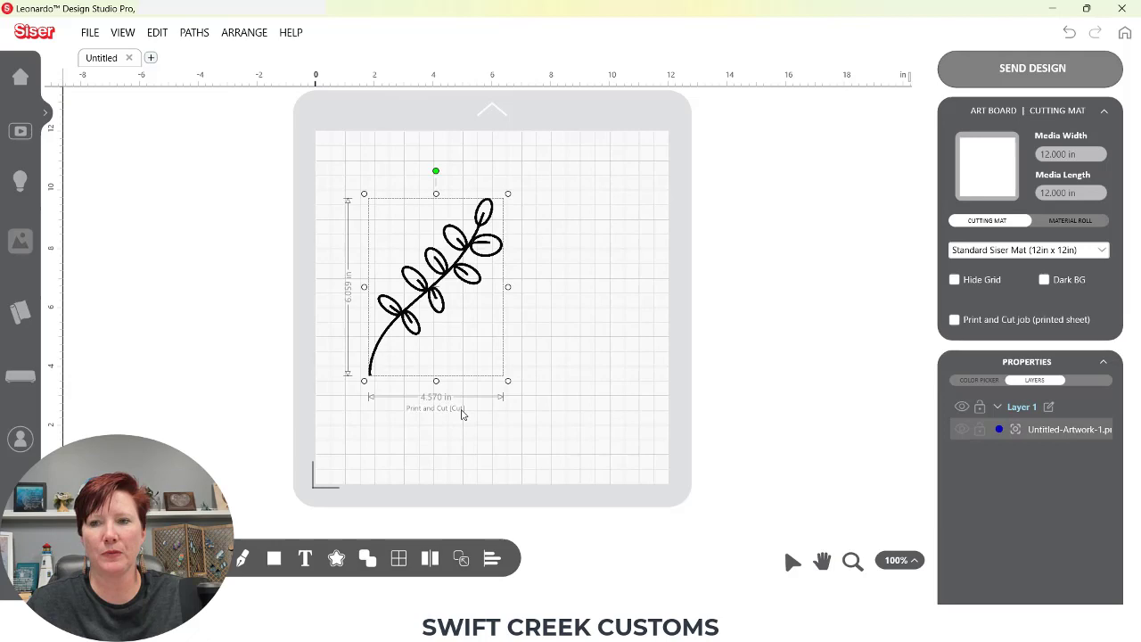
- Send the cut-only leaf and preview its Dodger Blue and Black cut layers before returning
left_click(984, 79)
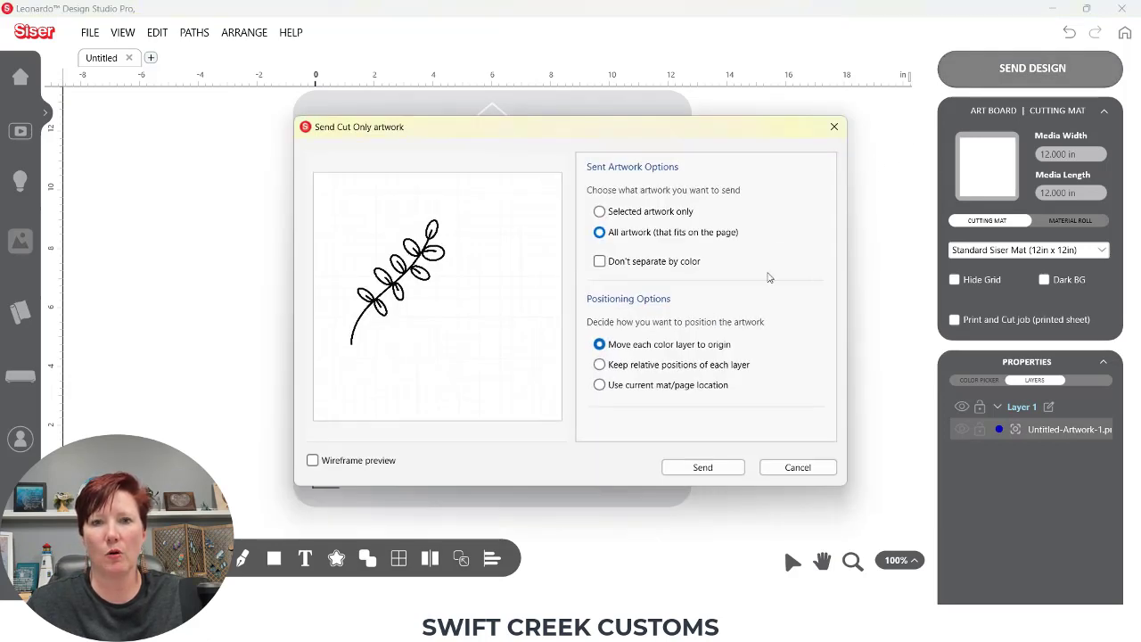
left_click(701, 468)
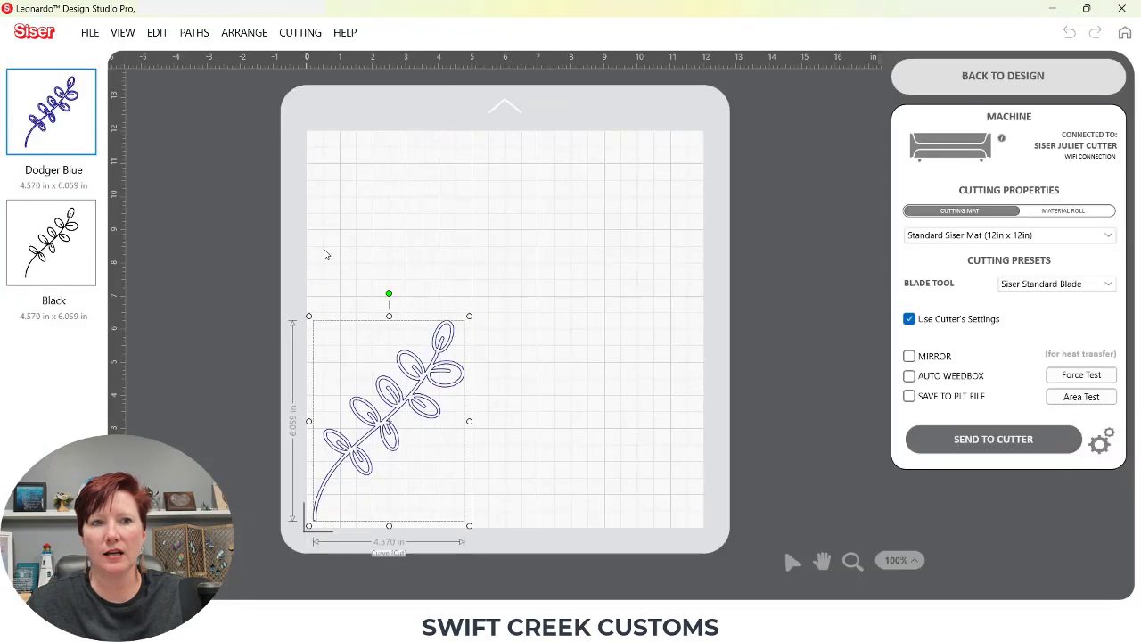
left_click(76, 239)
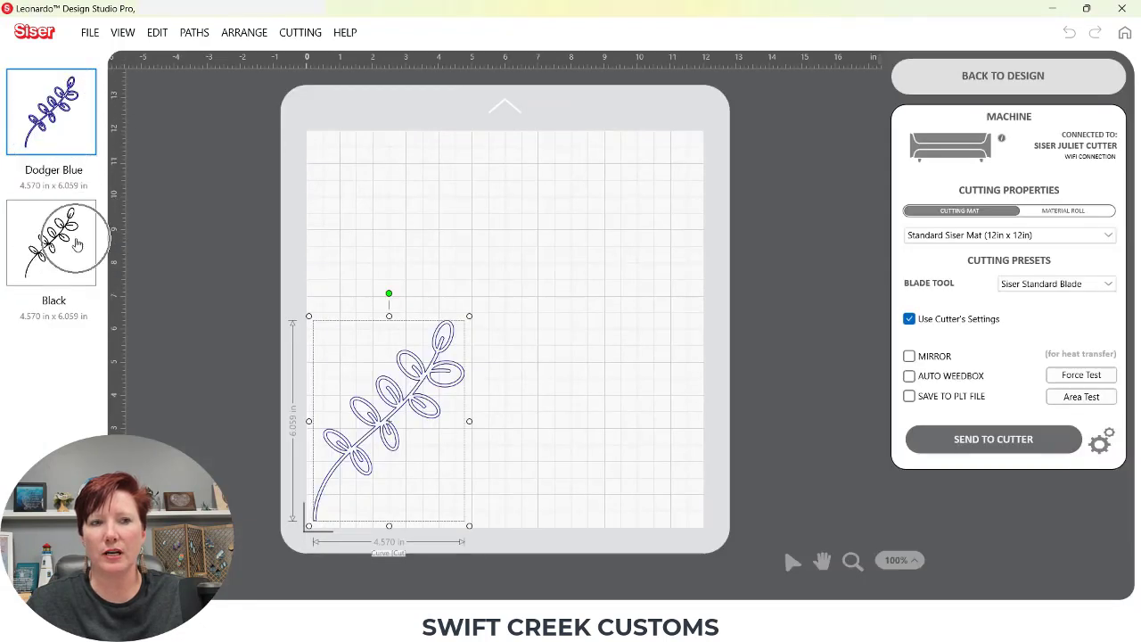
left_click(76, 143)
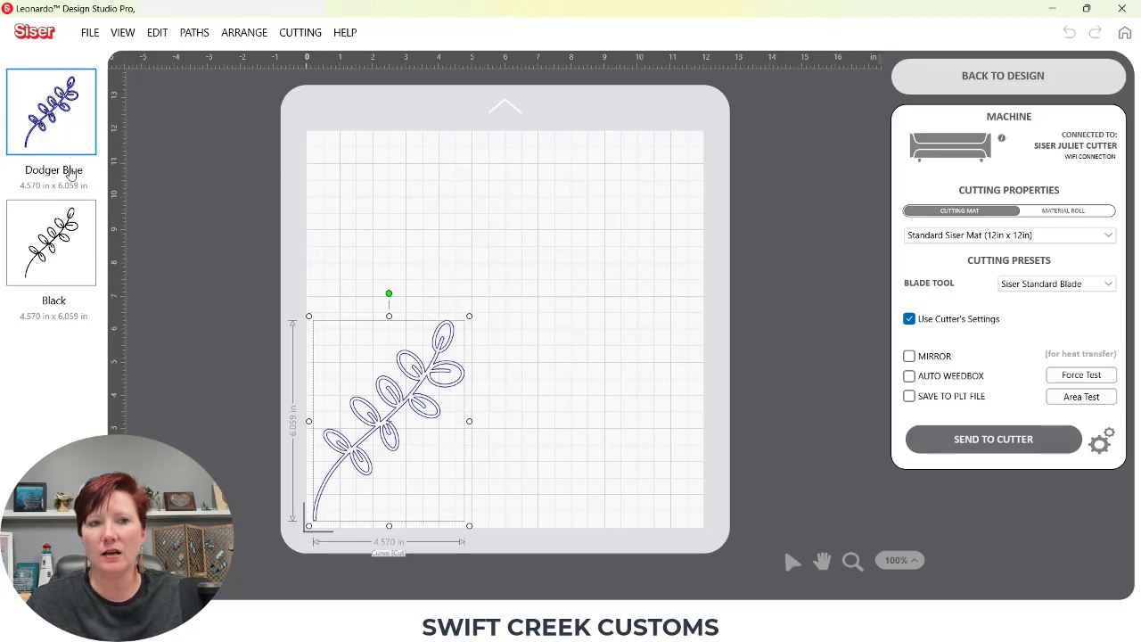
left_click(79, 247)
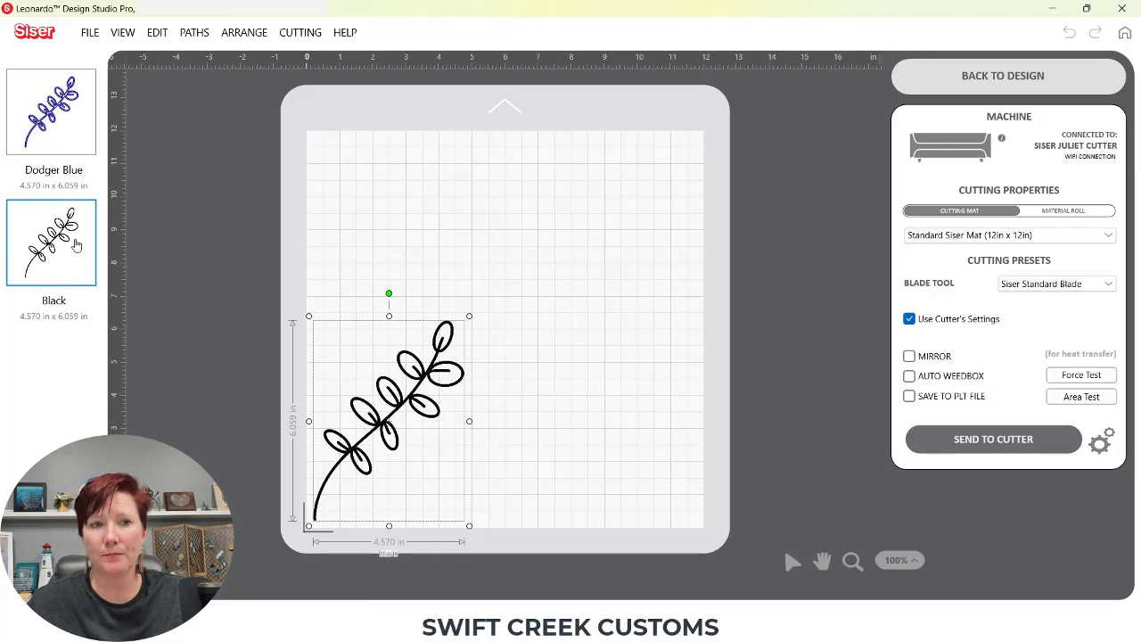
left_click(928, 82)
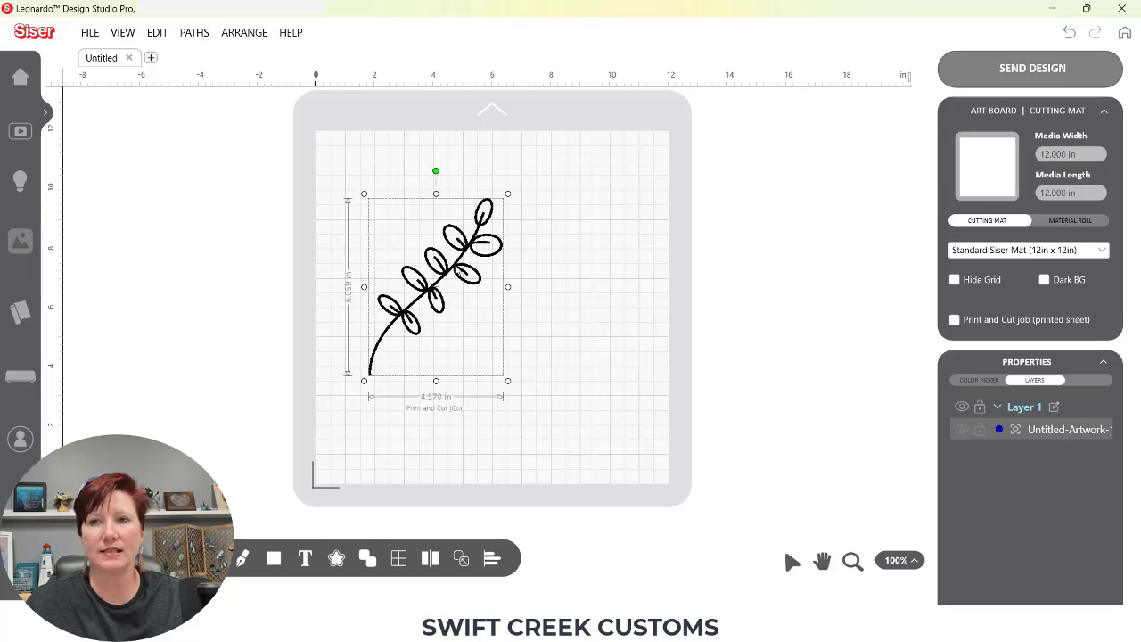
- Ungroup the leaf into image and Cut Contour, undo it, then zoom in on the leaf
right_click(456, 266)
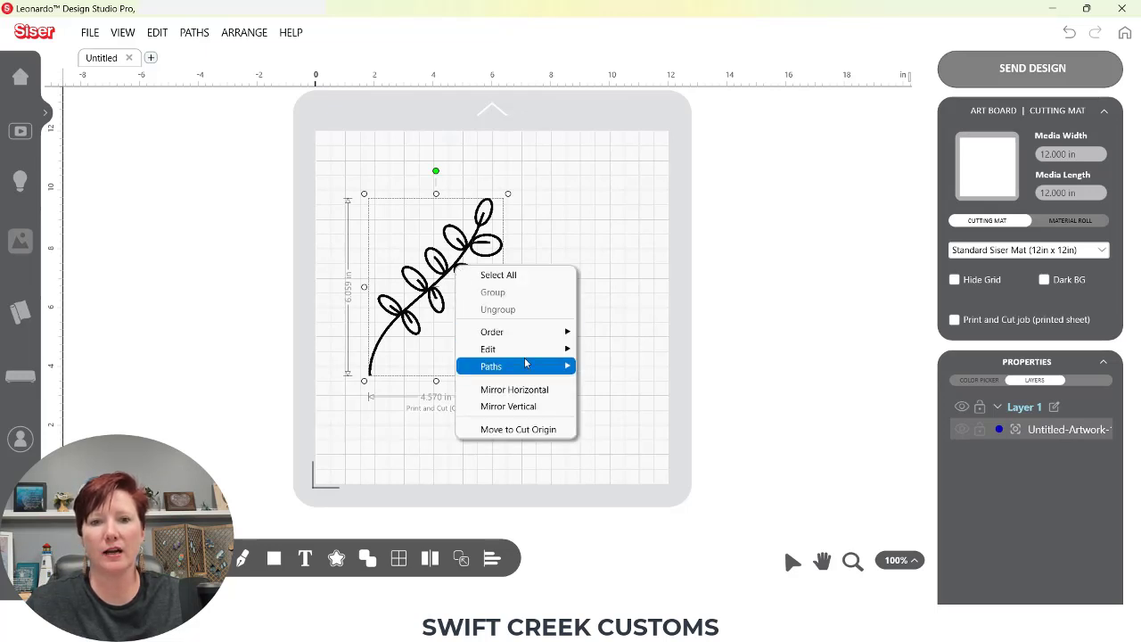
mouse_move(526, 366)
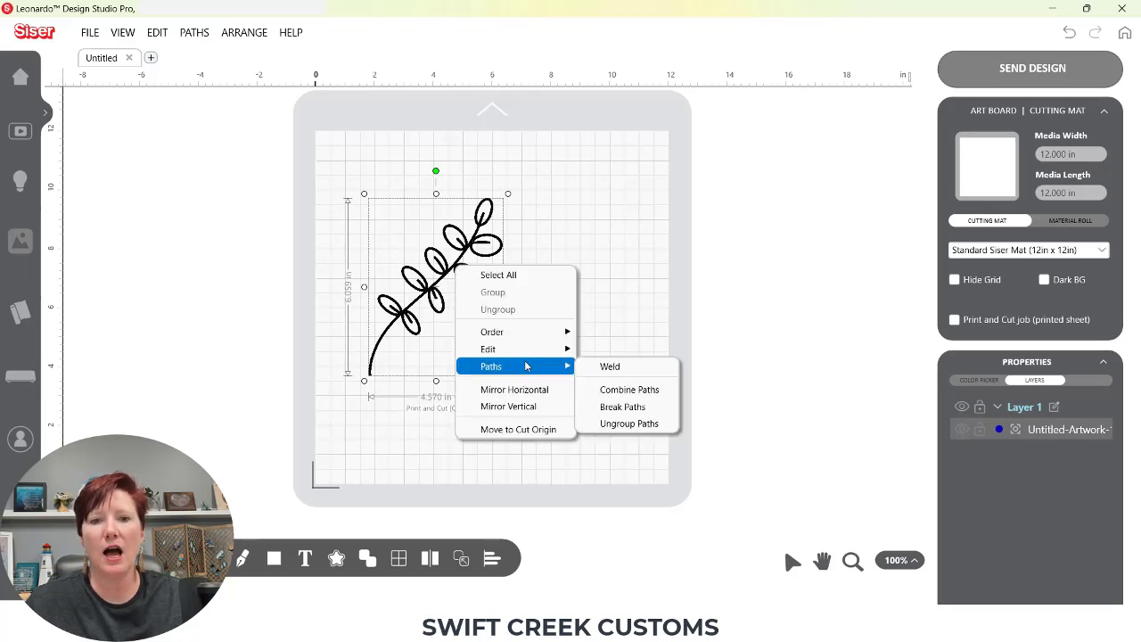
left_click(629, 424)
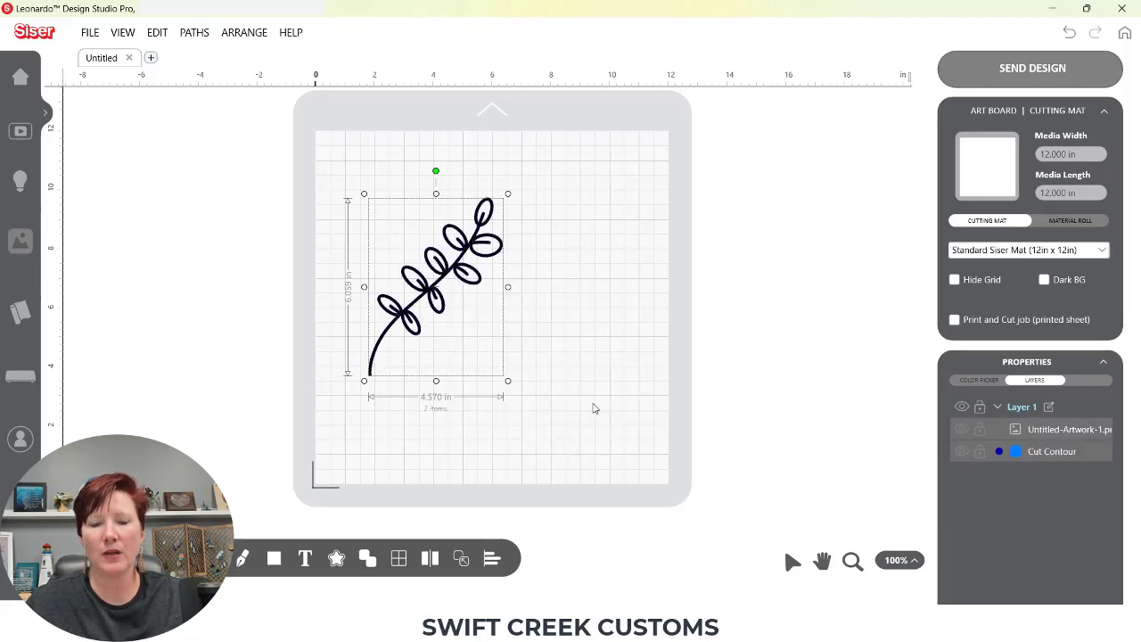
left_click(537, 330)
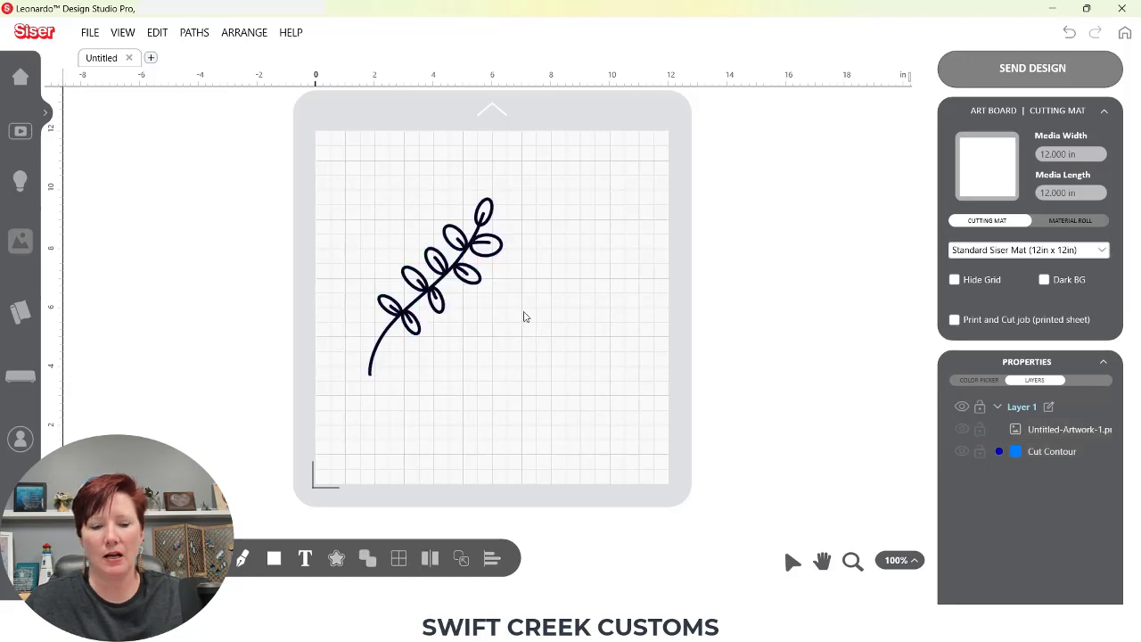
key("ctrl+a")
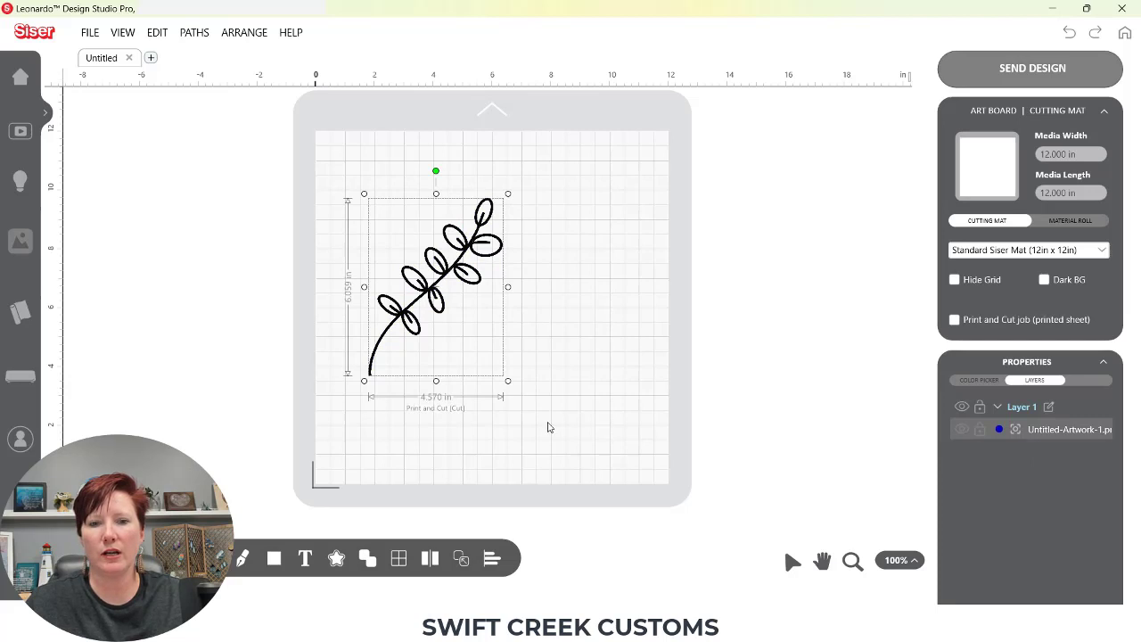
left_click(854, 560)
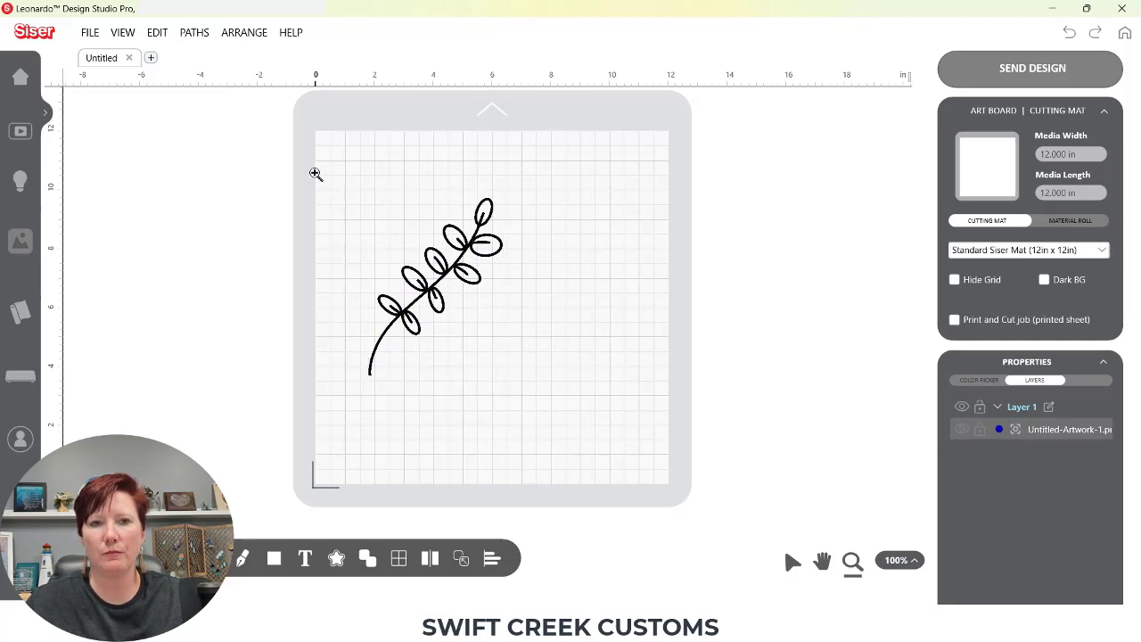
left_click_drag(316, 173, 560, 430)
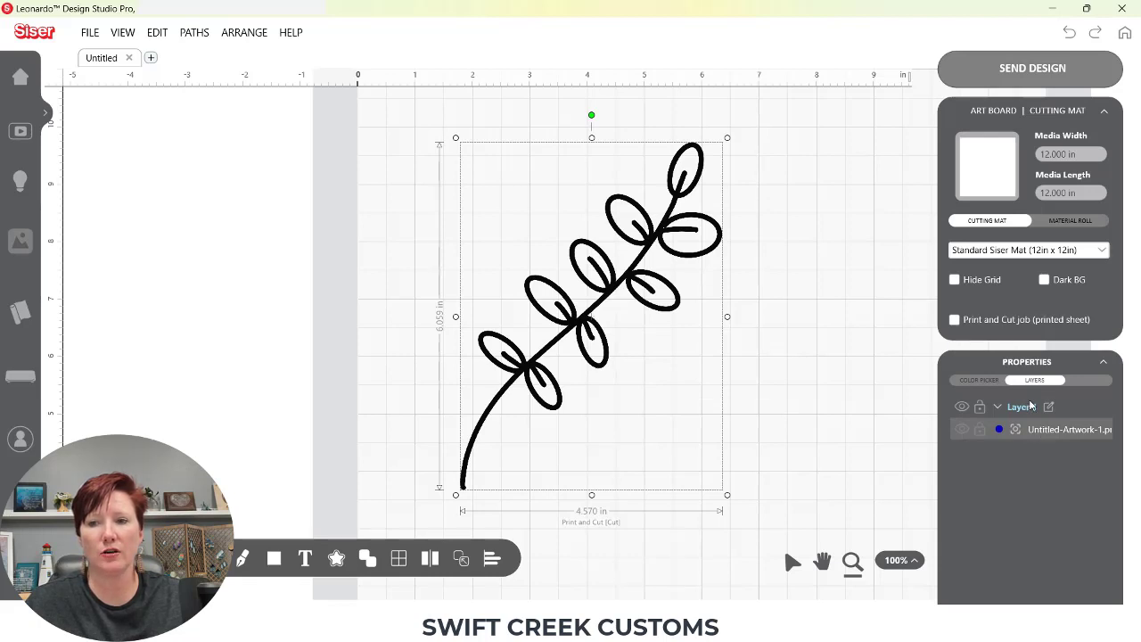
- Ungroup the leaf's paths and drag the Cut Contour down-right off the artwork
right_click(633, 279)
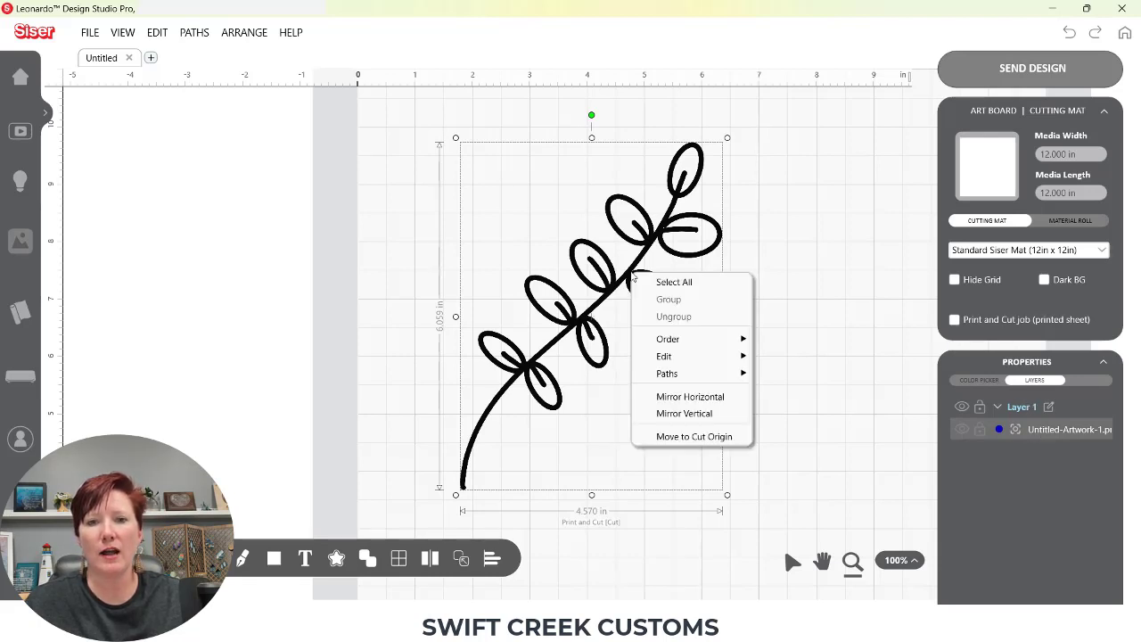
mouse_move(696, 375)
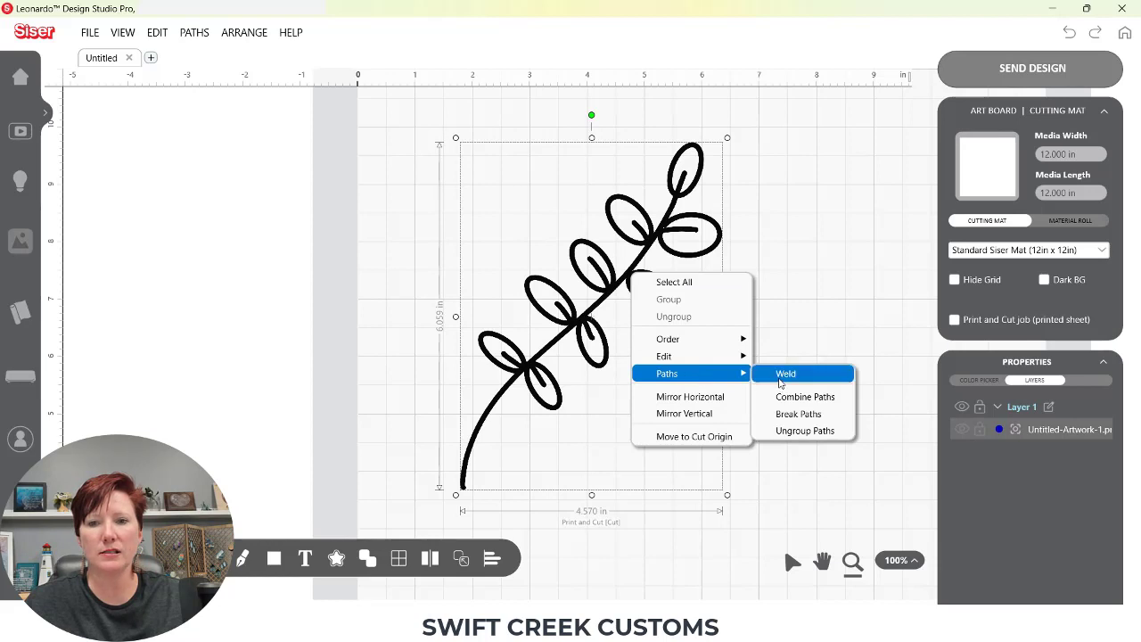
left_click(800, 433)
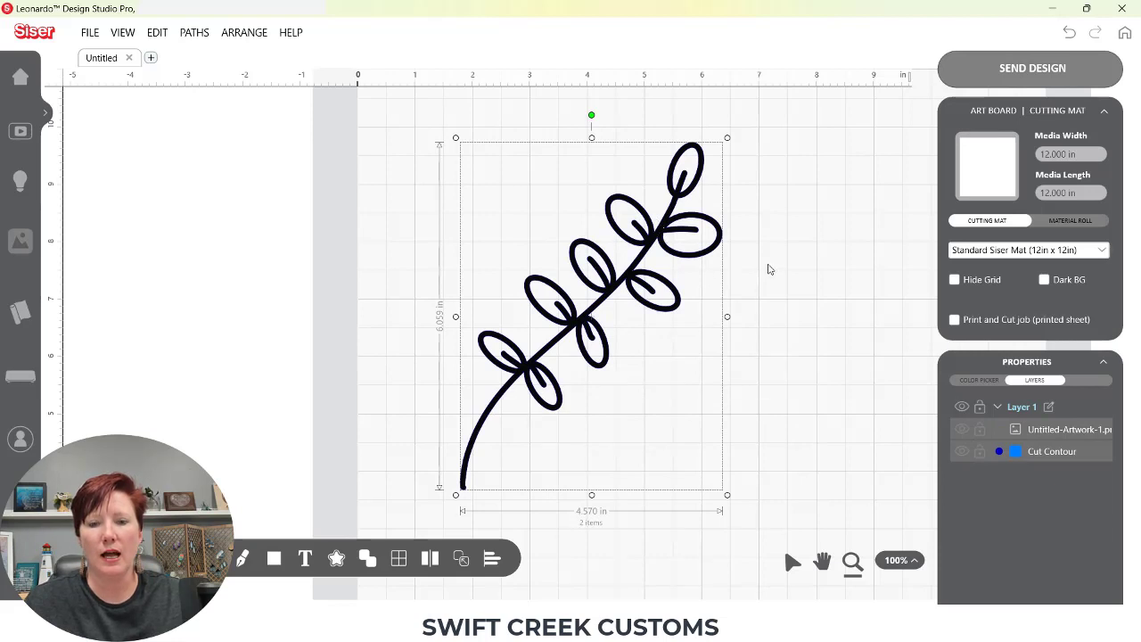
left_click(604, 527)
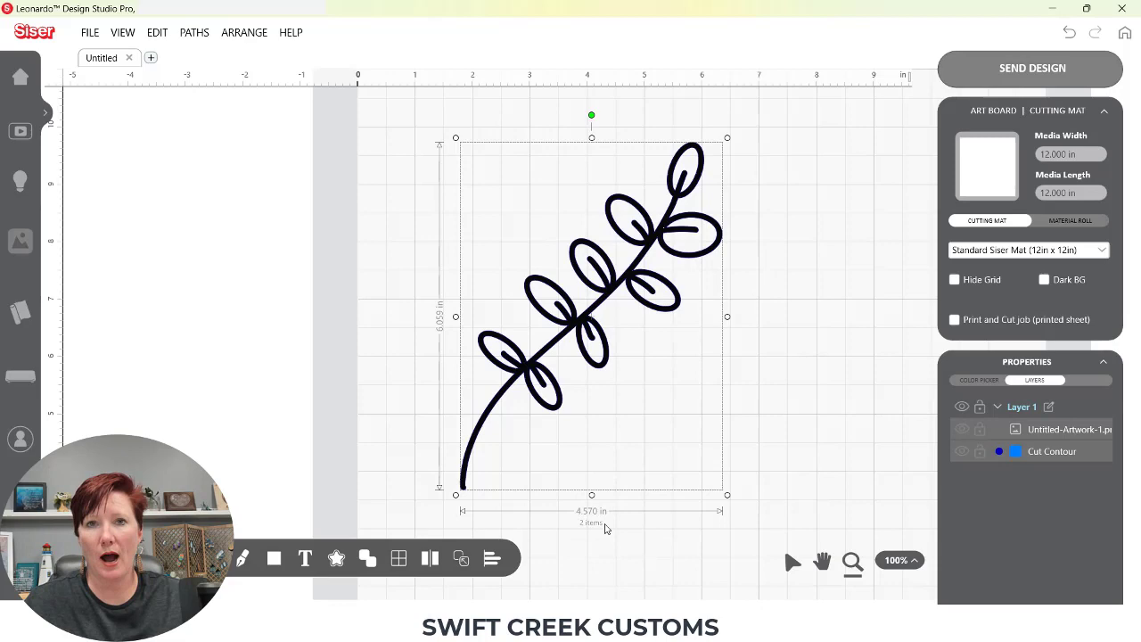
left_click(777, 360)
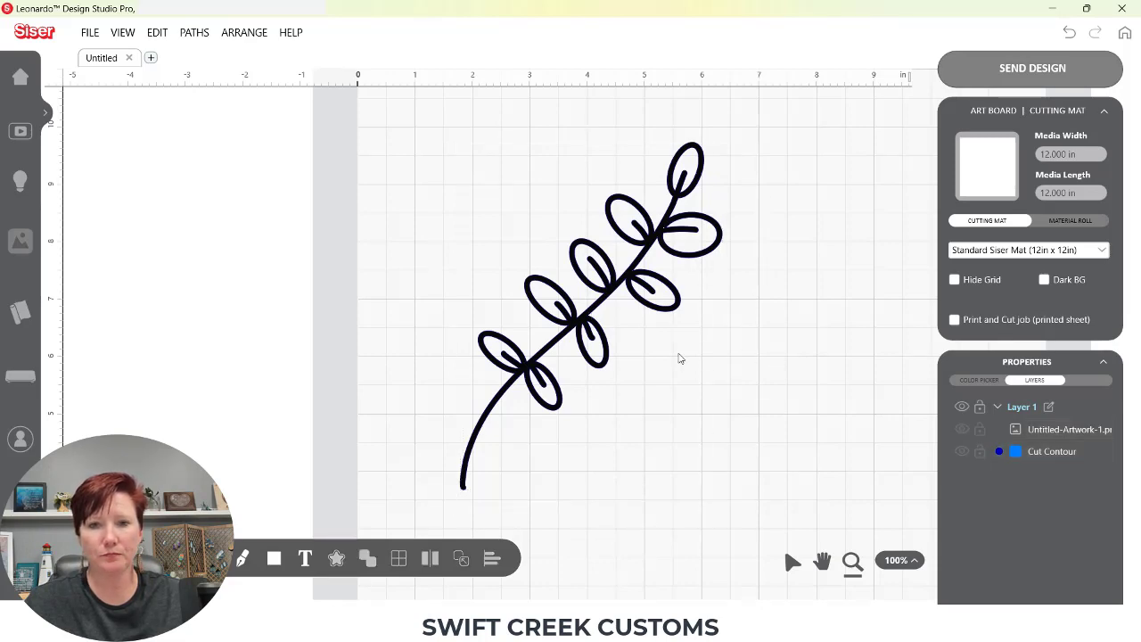
left_click_drag(632, 278, 820, 363)
- Show the Cut Contour's cut line settings with mat settings hidden, then select the black leaf artwork
left_click(831, 347)
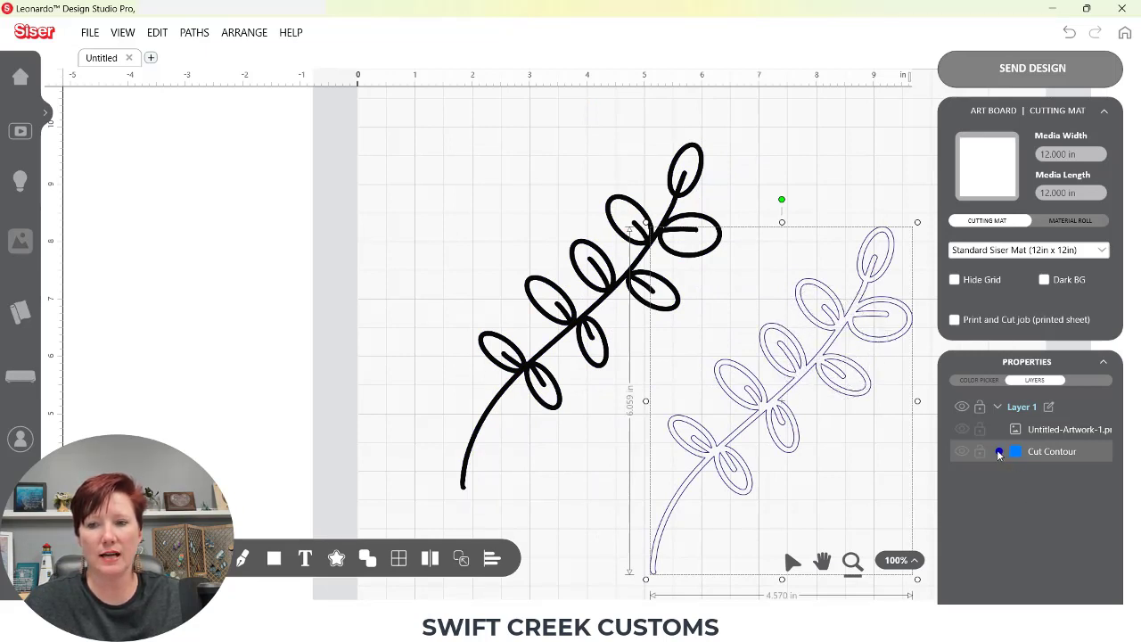
left_click(1104, 110)
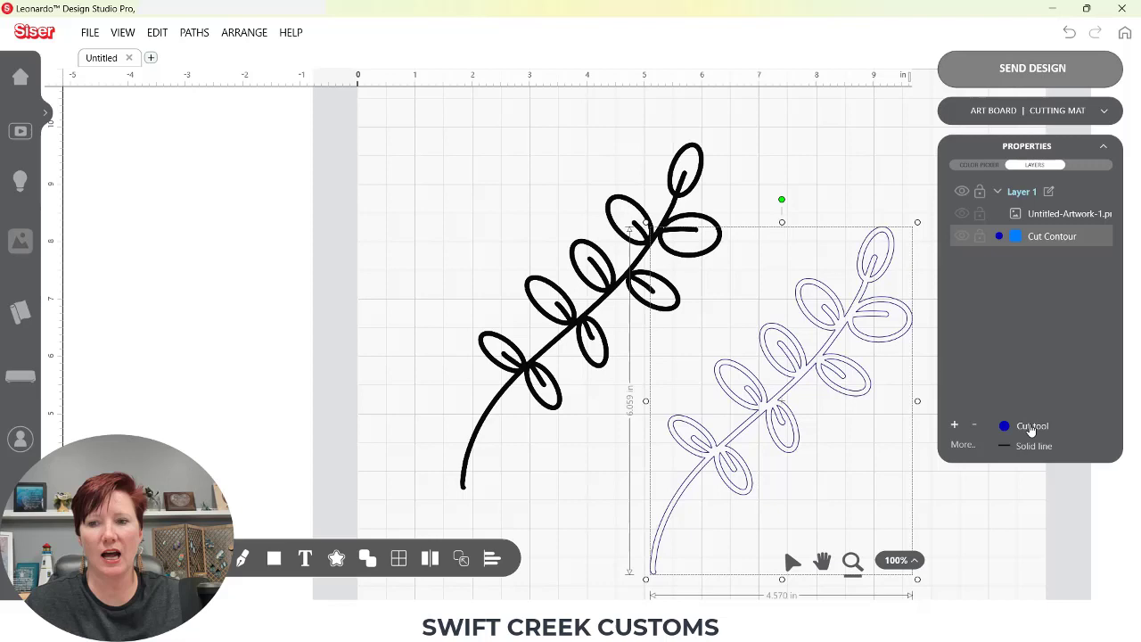
left_click(683, 189)
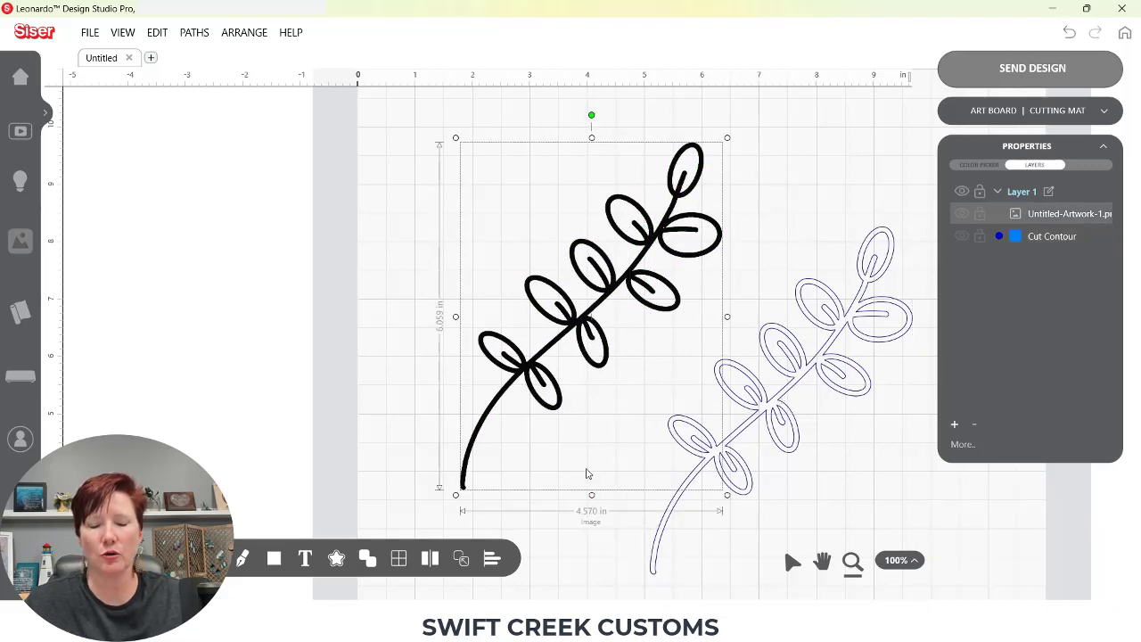
- Move the black leaf artwork up-left and fit the whole mat to see both leaves
left_click_drag(582, 327, 508, 279)
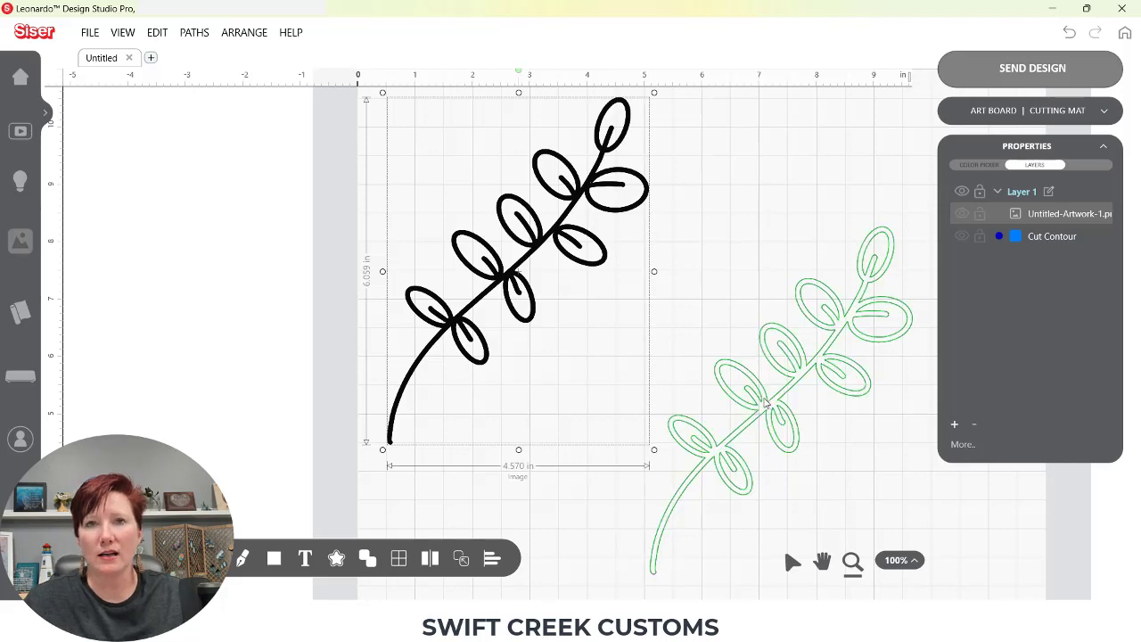
key("space")
left_click_drag(767, 440, 660, 389)
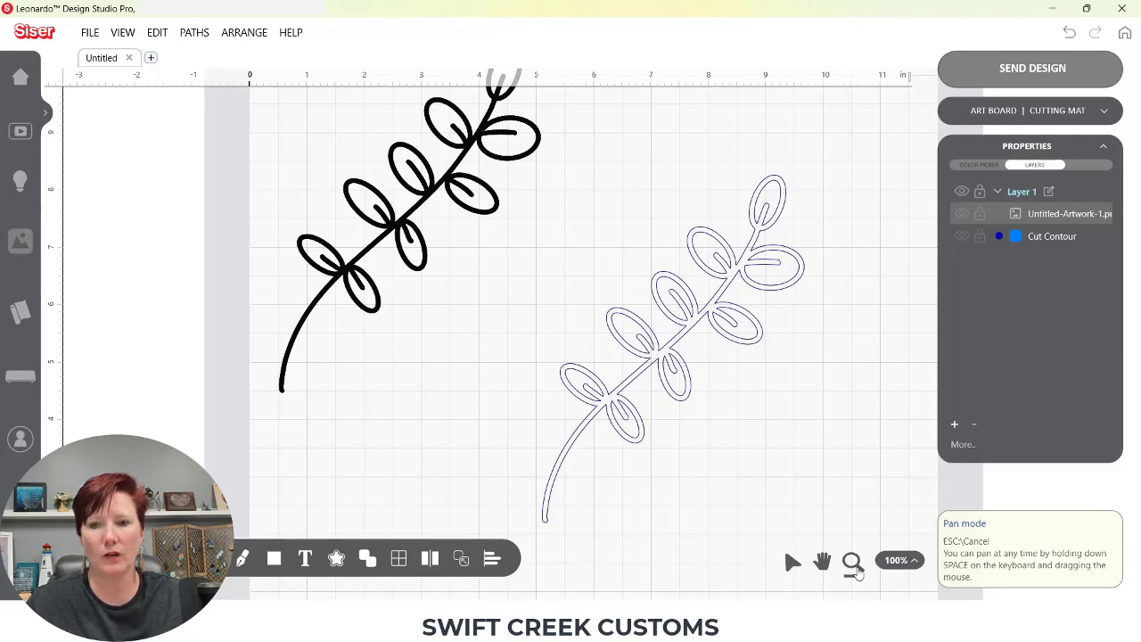
left_click(894, 563)
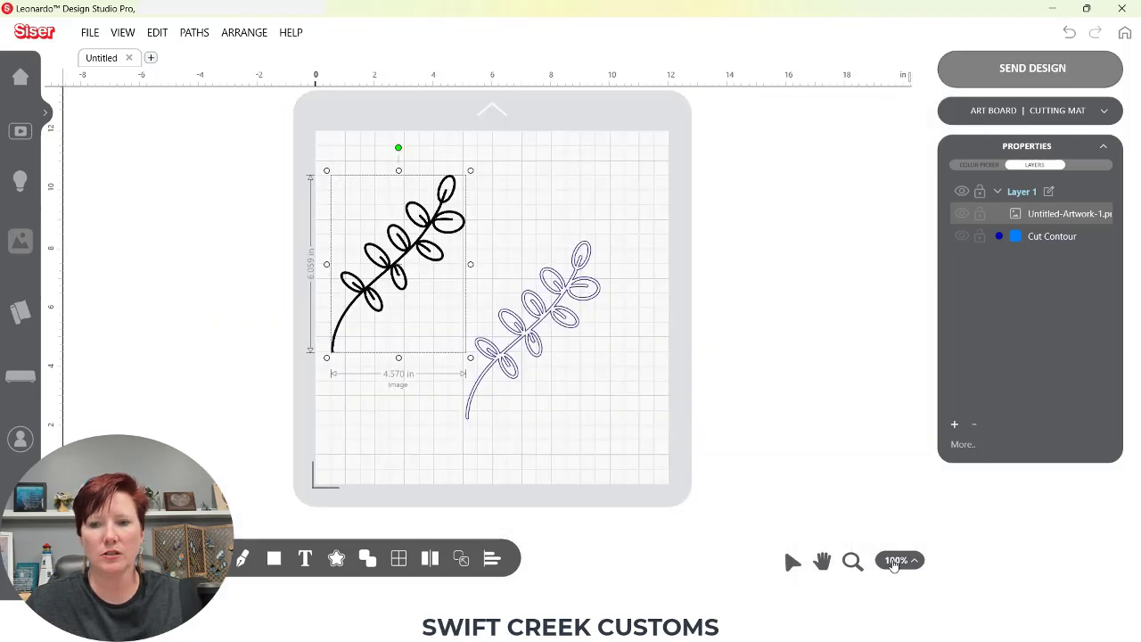
left_click(553, 300)
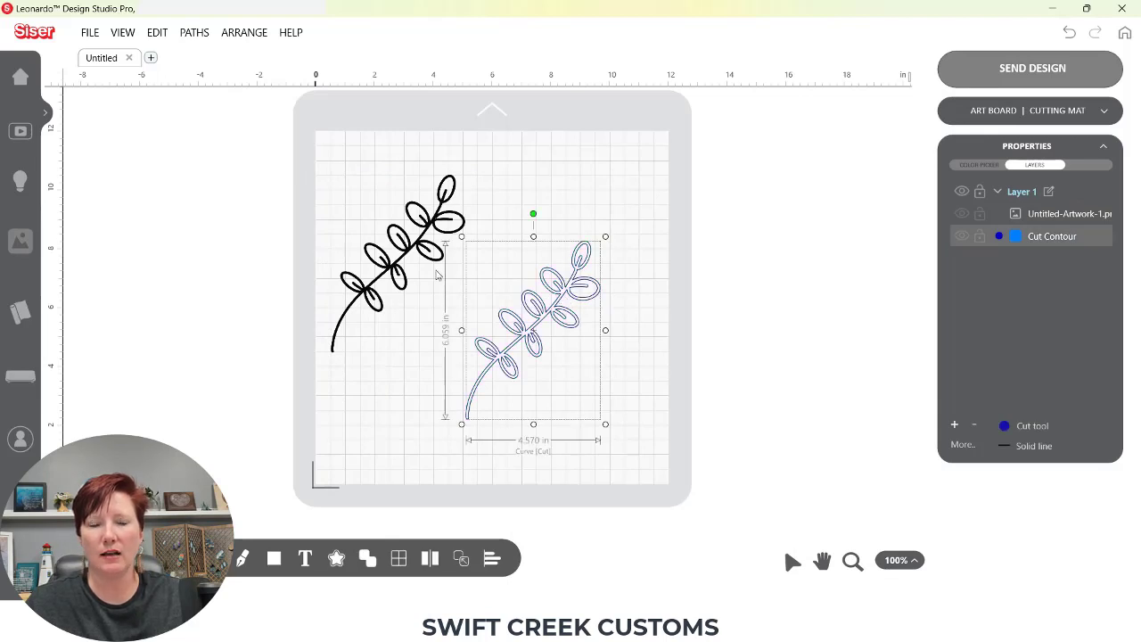
- Export only the selected cut contour, including cut contours, as the SVG 'Leaf Demo 1'
left_click(91, 34)
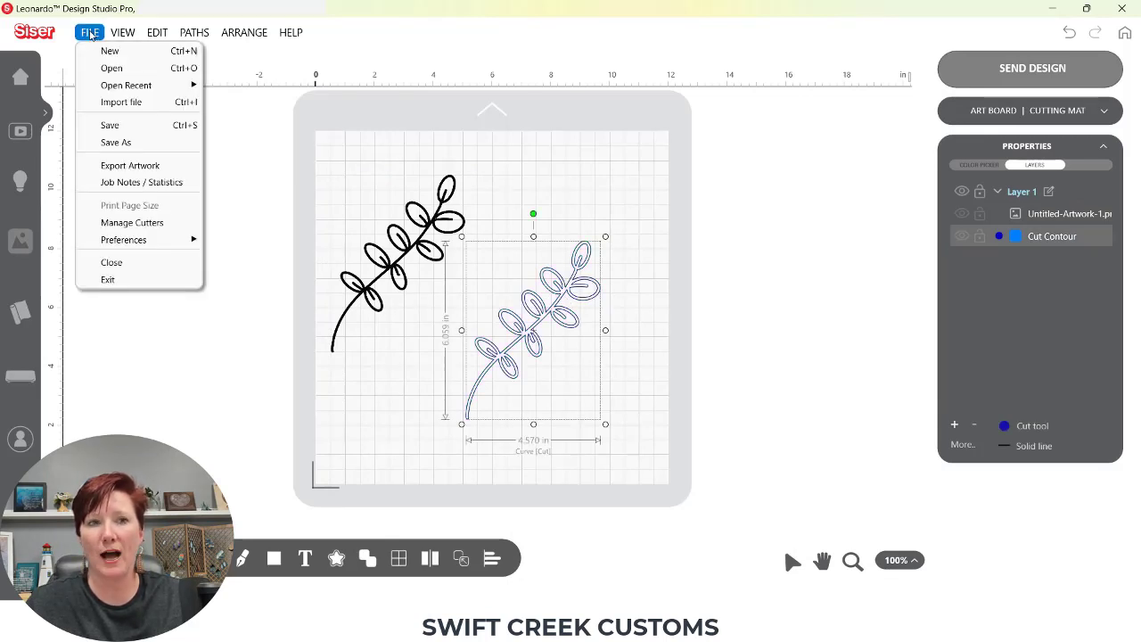
left_click(115, 169)
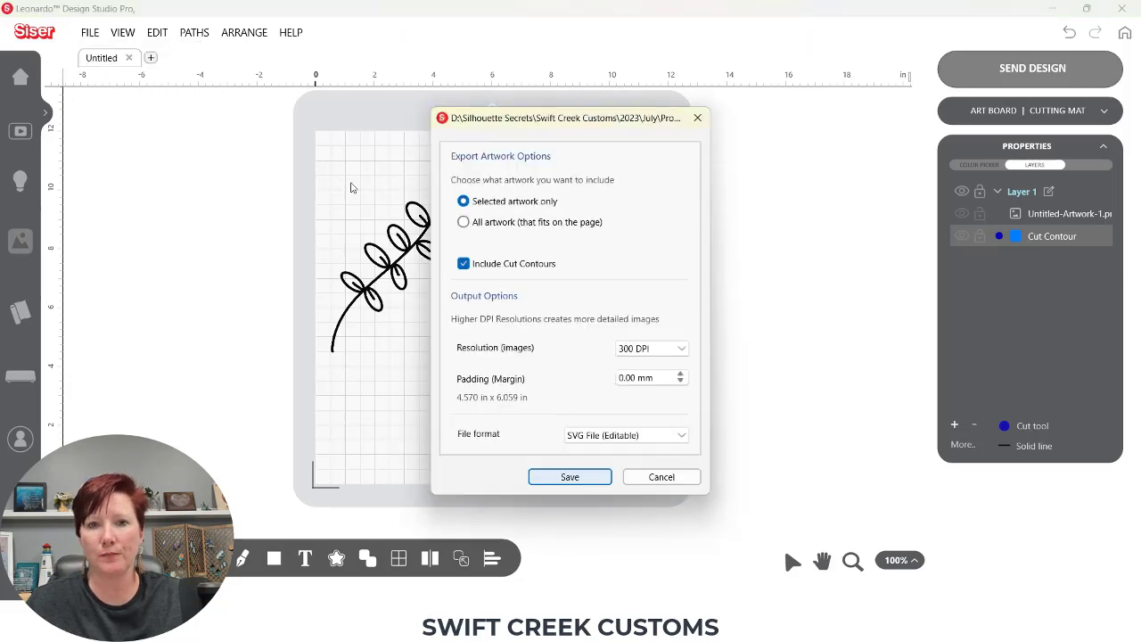
left_click(519, 206)
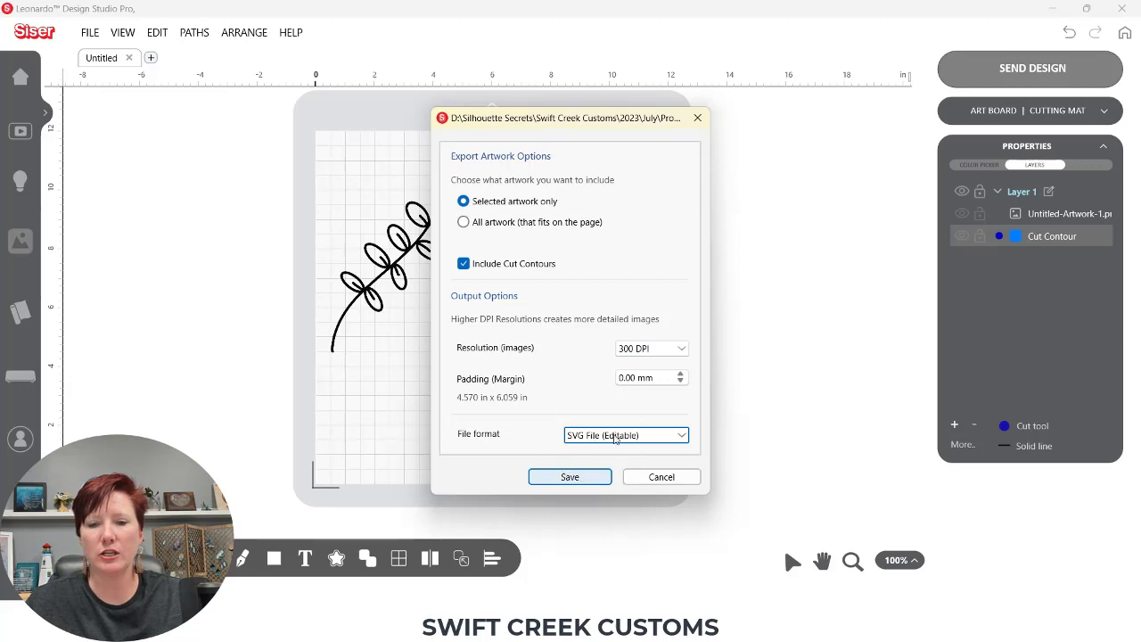
left_click(570, 477)
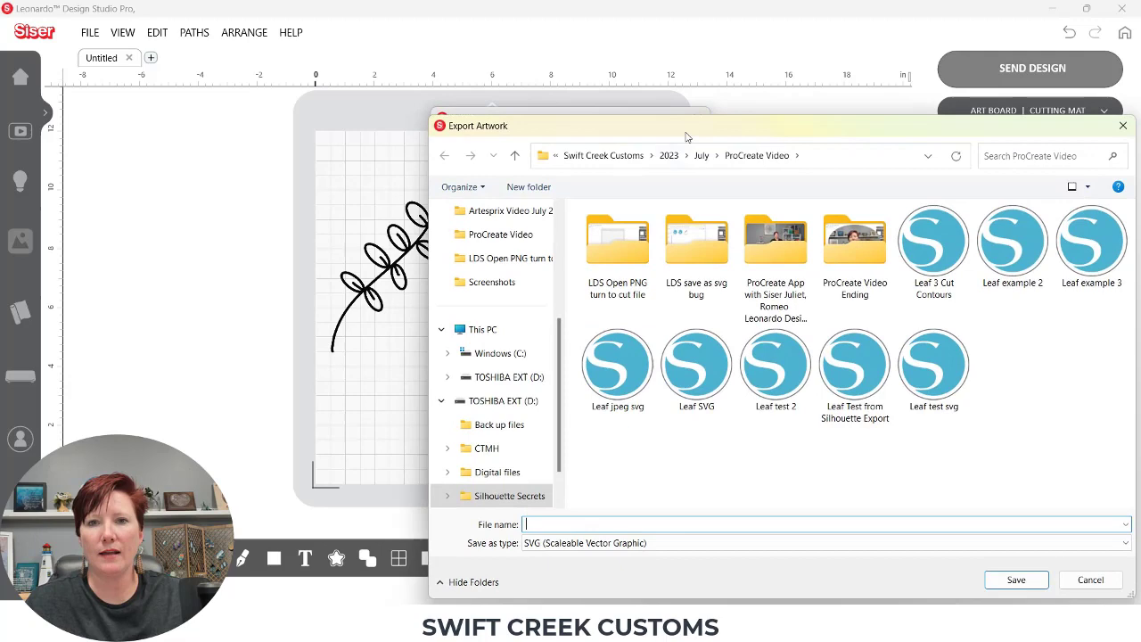
left_click_drag(687, 135, 447, 79)
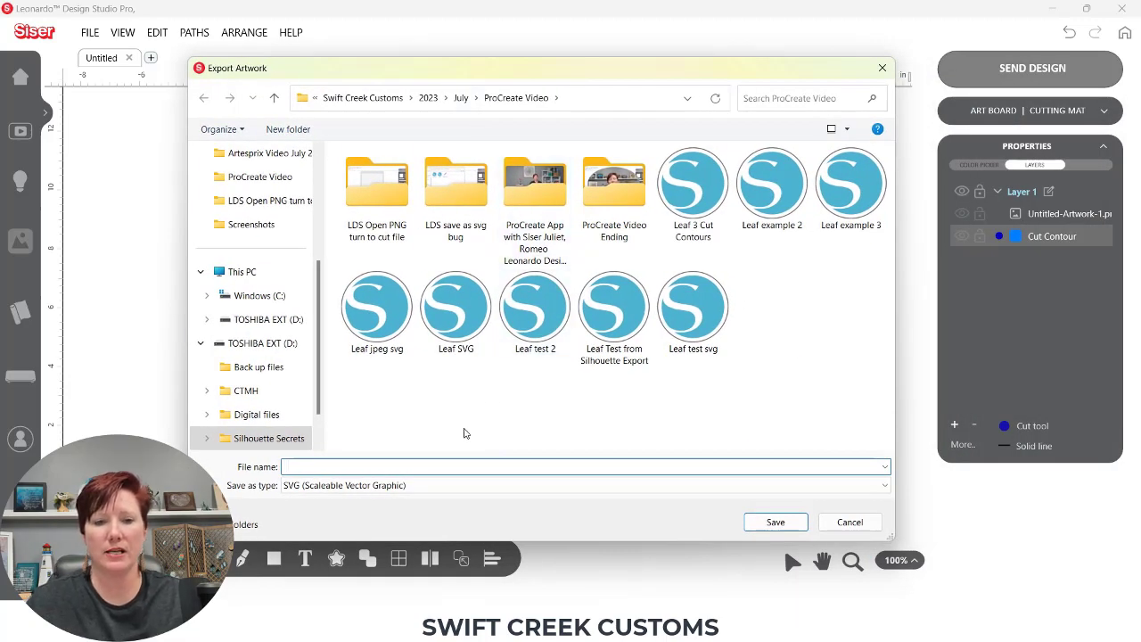
type("Leaf")
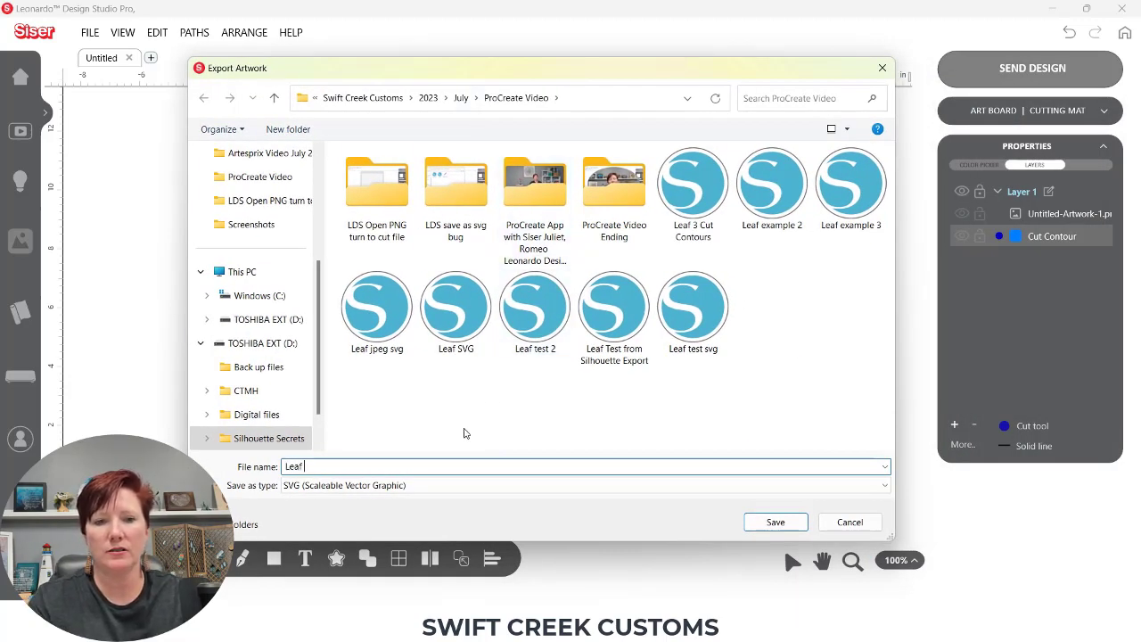
type(" Demo 1")
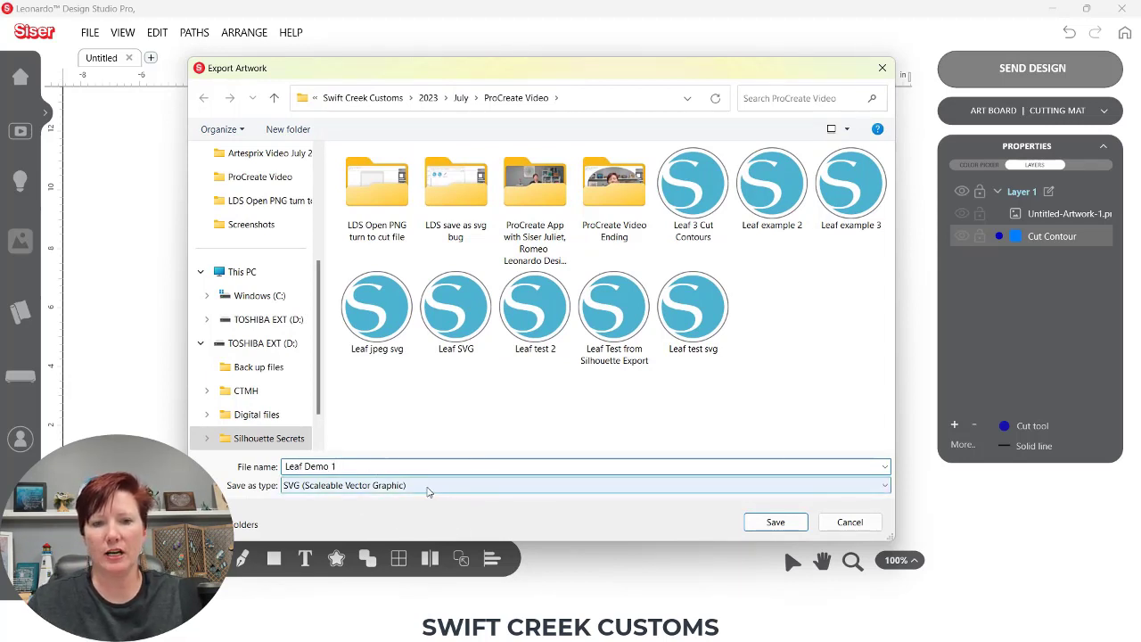
left_click(788, 525)
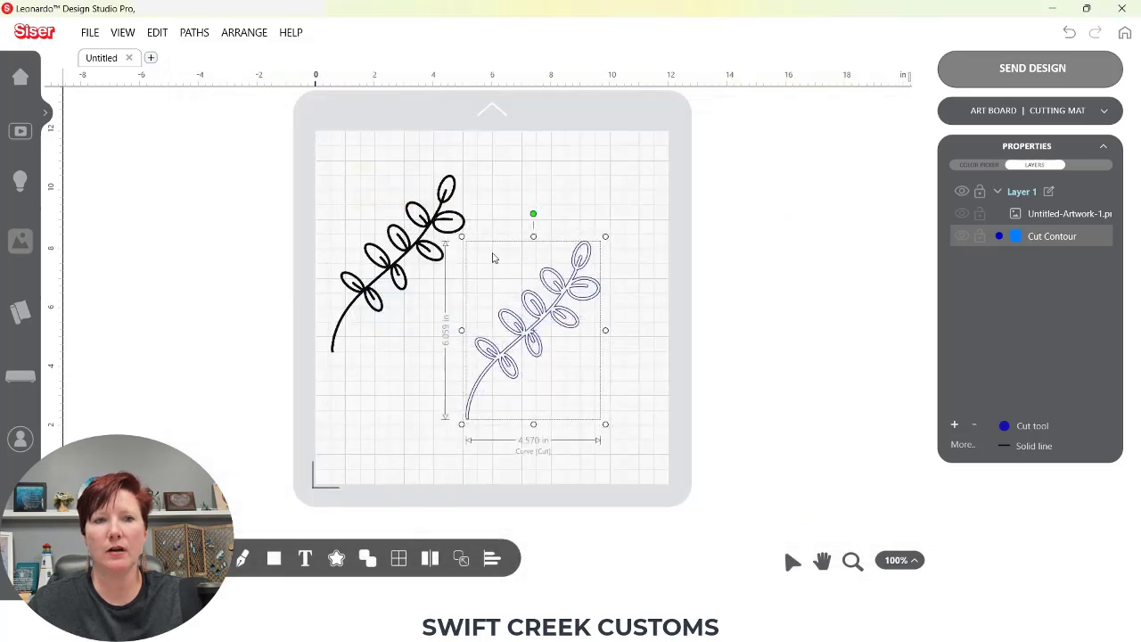
- In a new design tab, open Leaf Demo 1.svg and import it as a cut-only leaf
left_click(151, 58)
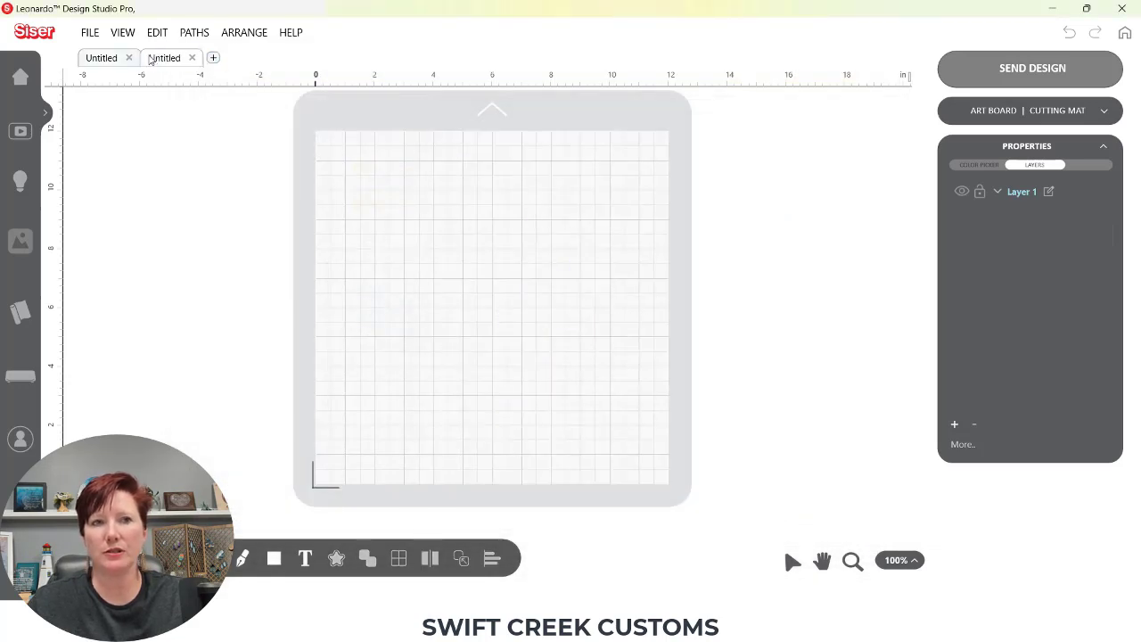
left_click(91, 39)
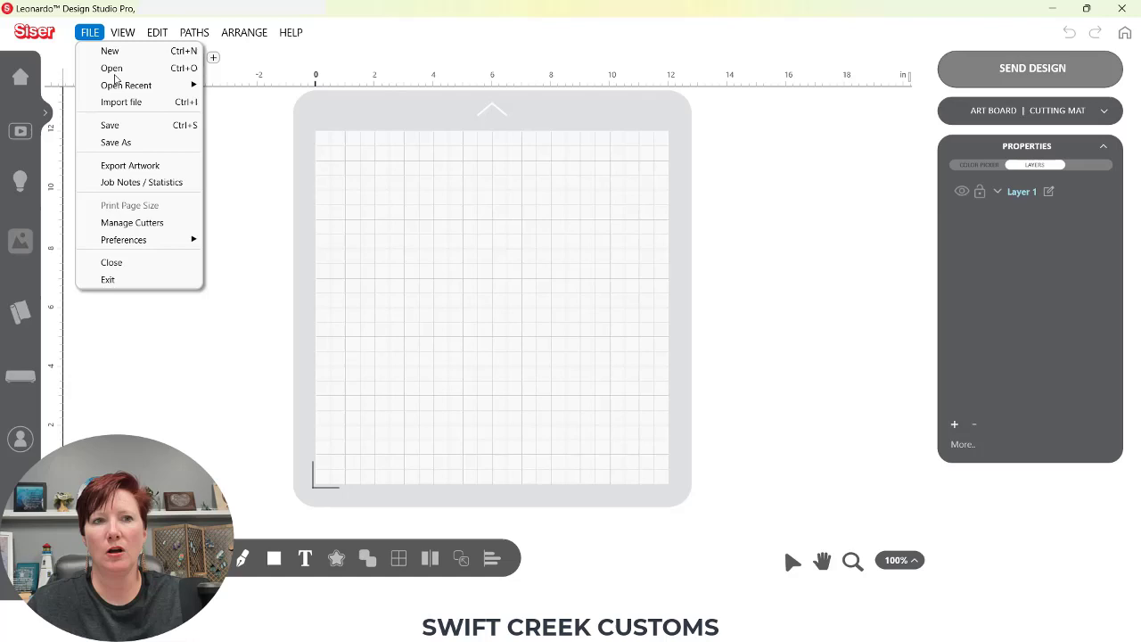
left_click(114, 70)
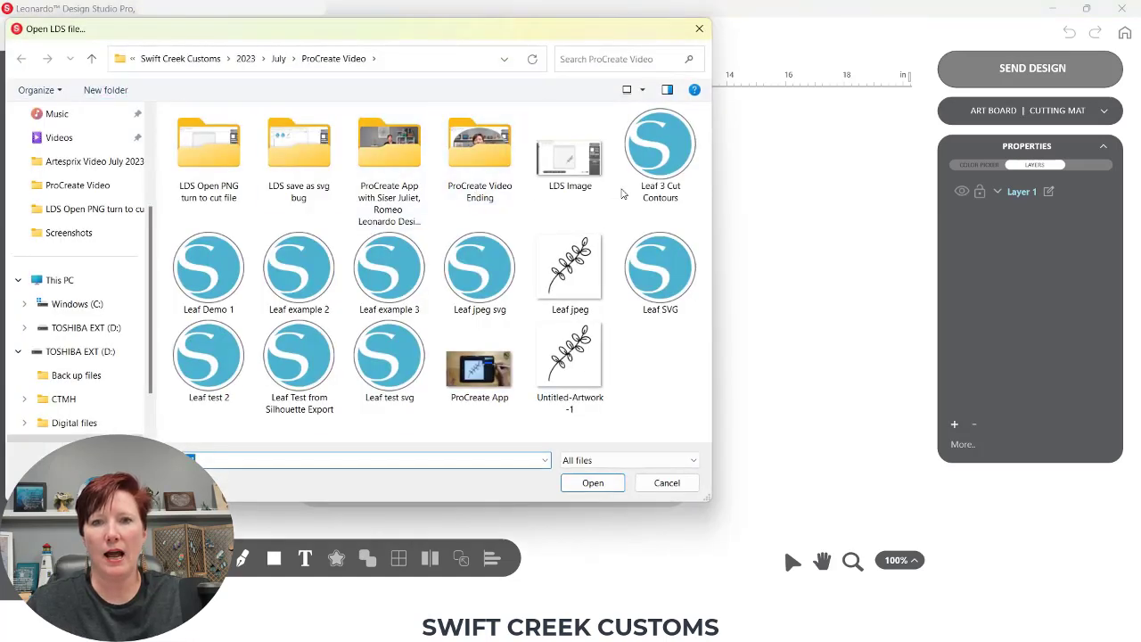
double_click(205, 270)
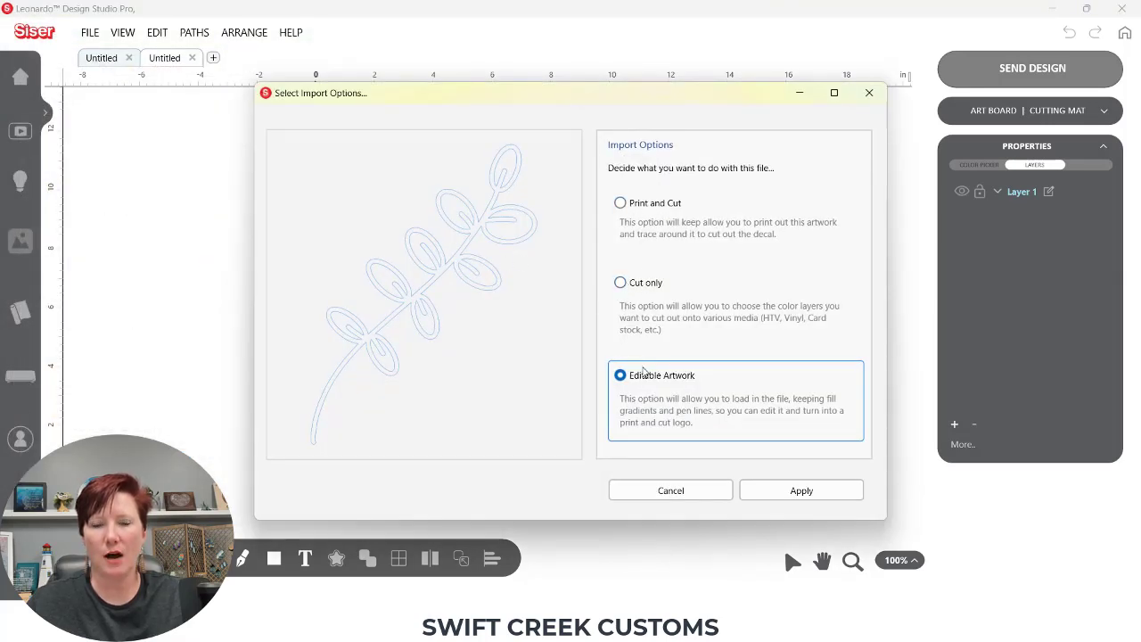
left_click(622, 284)
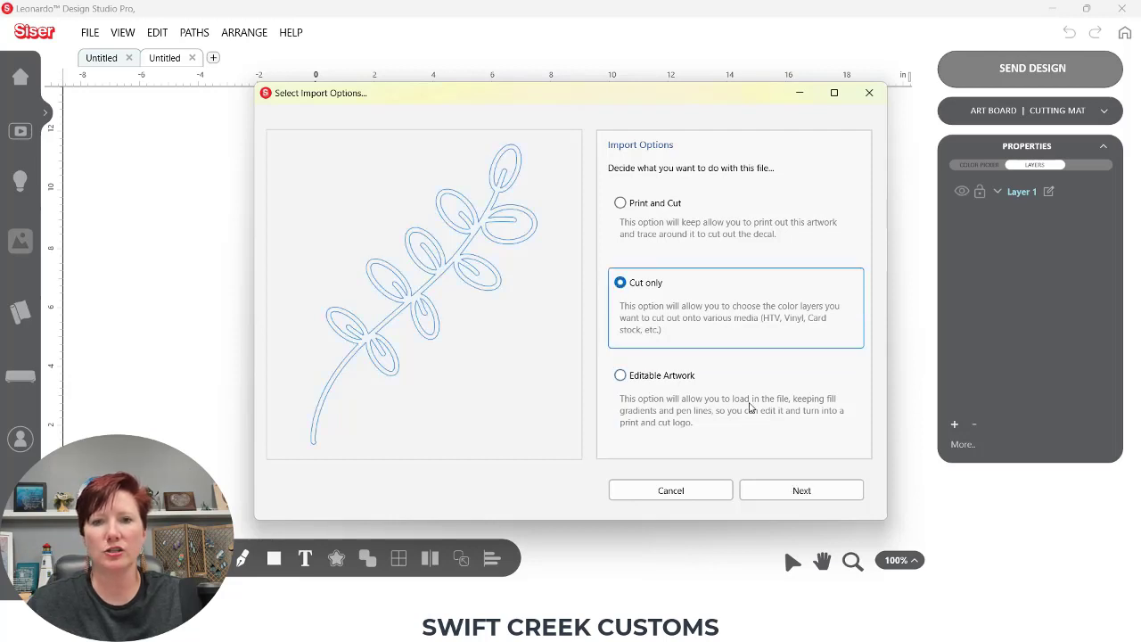
left_click(778, 493)
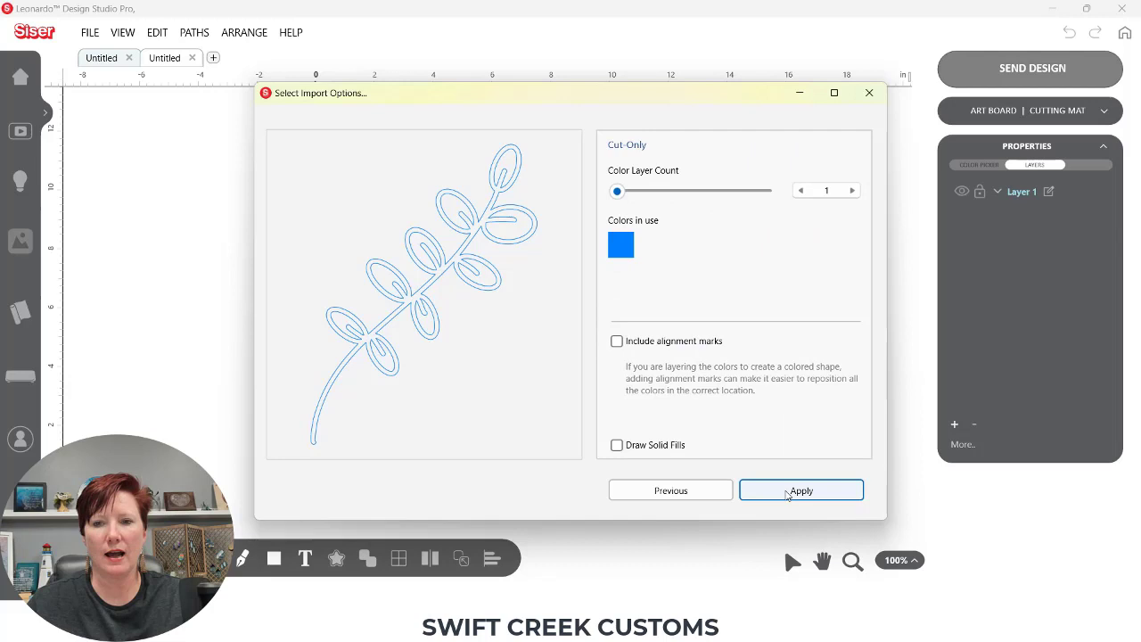
left_click(785, 494)
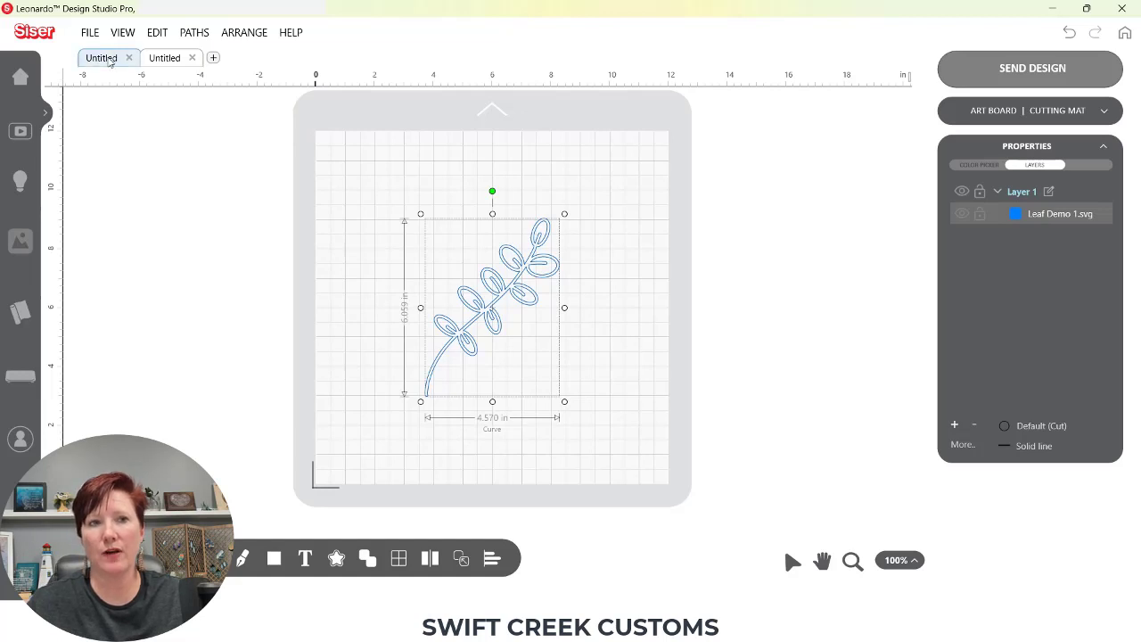
- In a new blank design, open the Untitled-Artwork-1 leaf image and create its cut contours
left_click(213, 58)
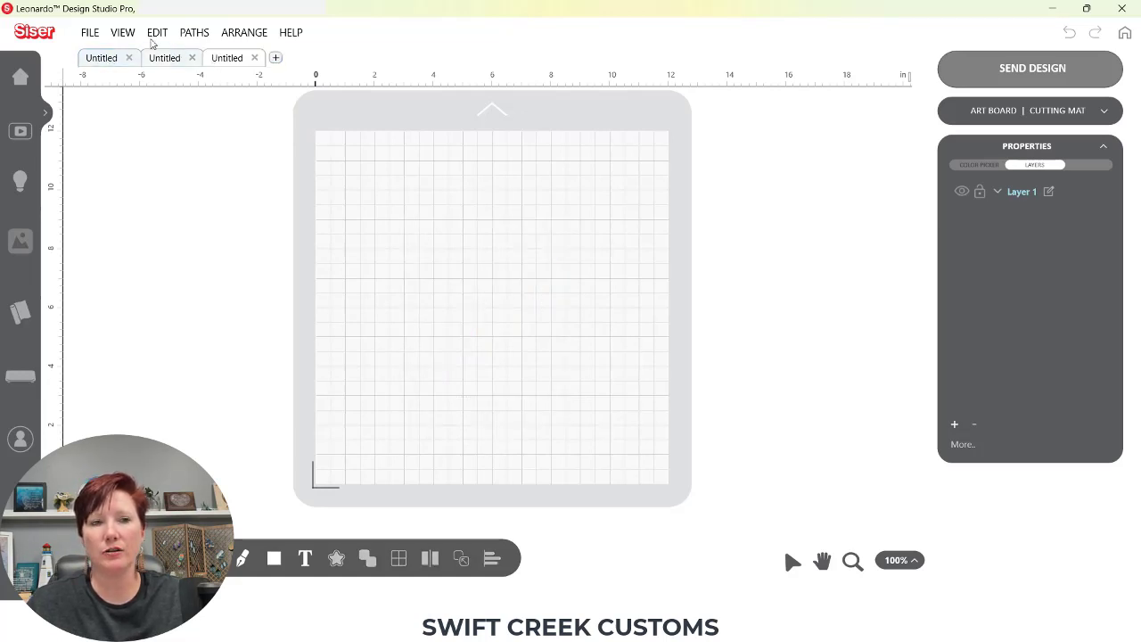
left_click(89, 33)
left_click(112, 67)
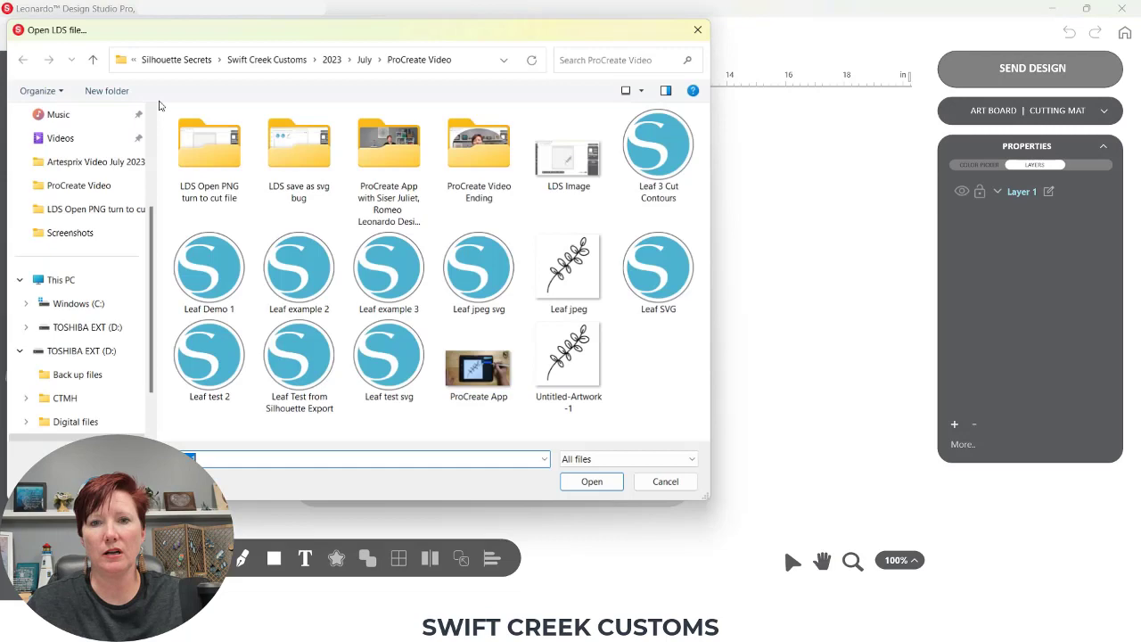
double_click(577, 371)
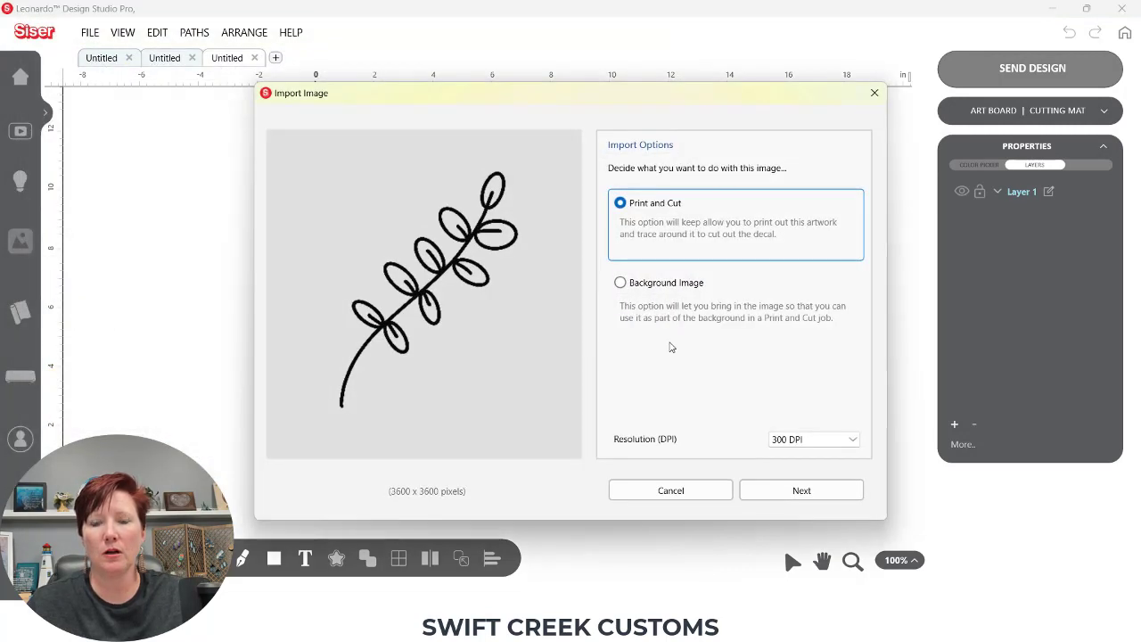
left_click(789, 496)
left_click(854, 543)
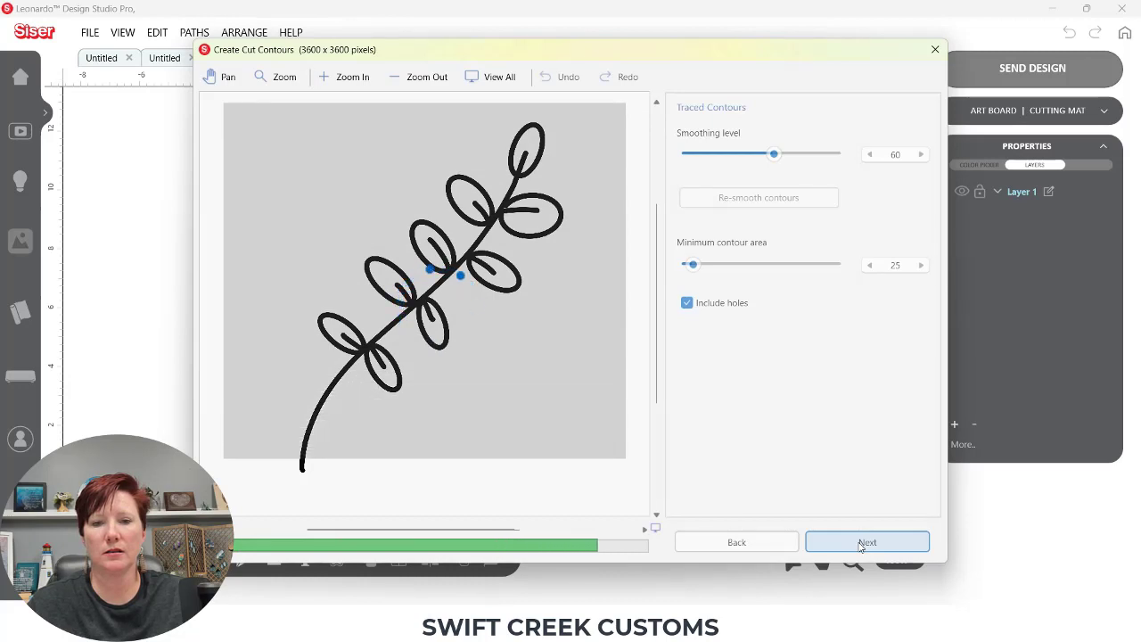
left_click(862, 543)
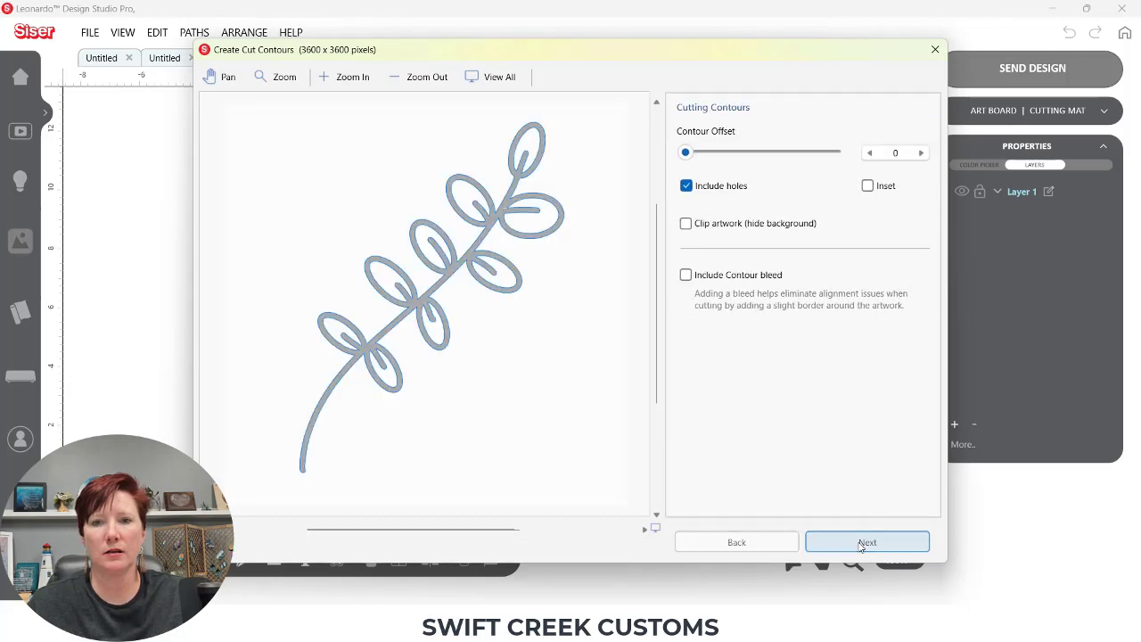
left_click(862, 543)
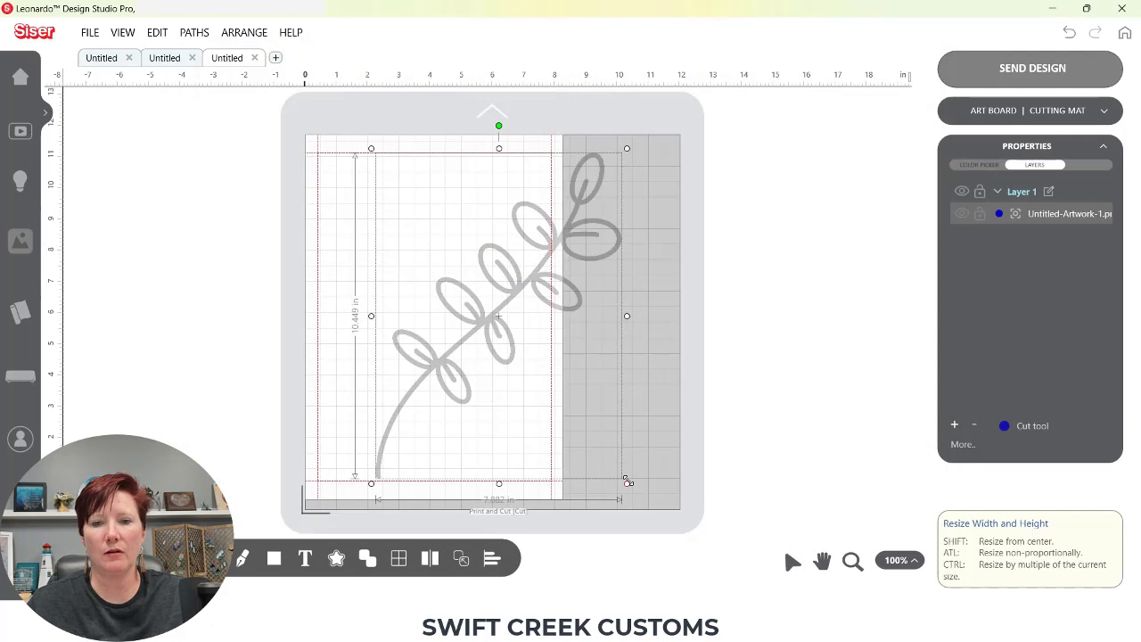
- Resize the leaf sprig to about 4.35 x 5.77 in, move it down, and untick Print and Cut job
mouse_move(627, 482)
left_mouse_down()
mouse_move(553, 419)
mouse_move(509, 344)
left_mouse_up()
left_click_drag(469, 229, 456, 297)
left_click(976, 110)
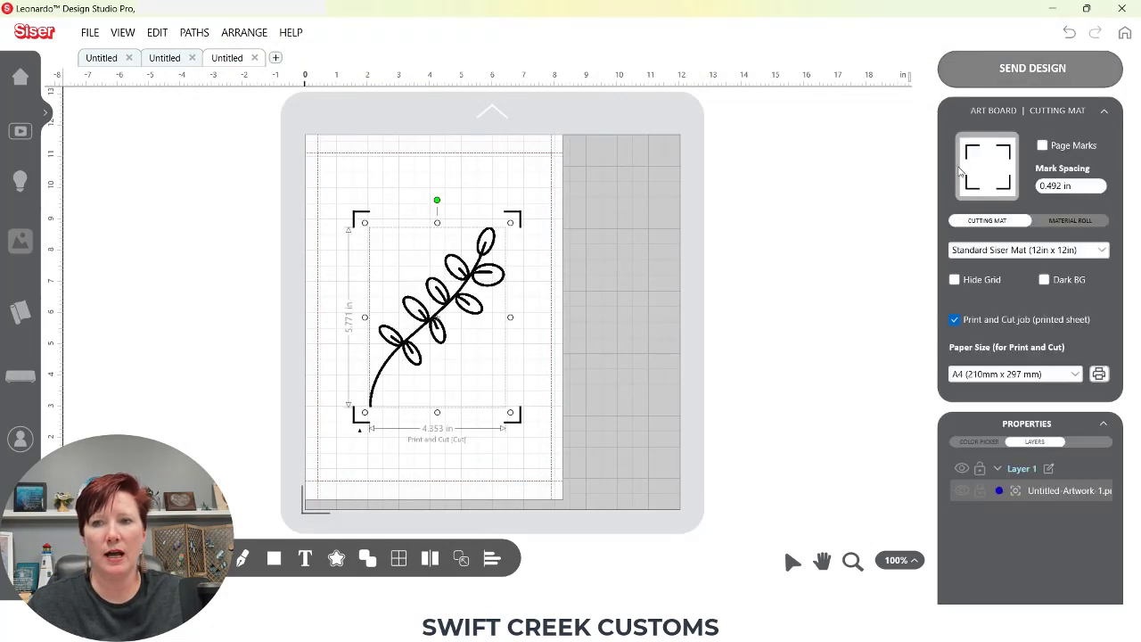
left_click(955, 320)
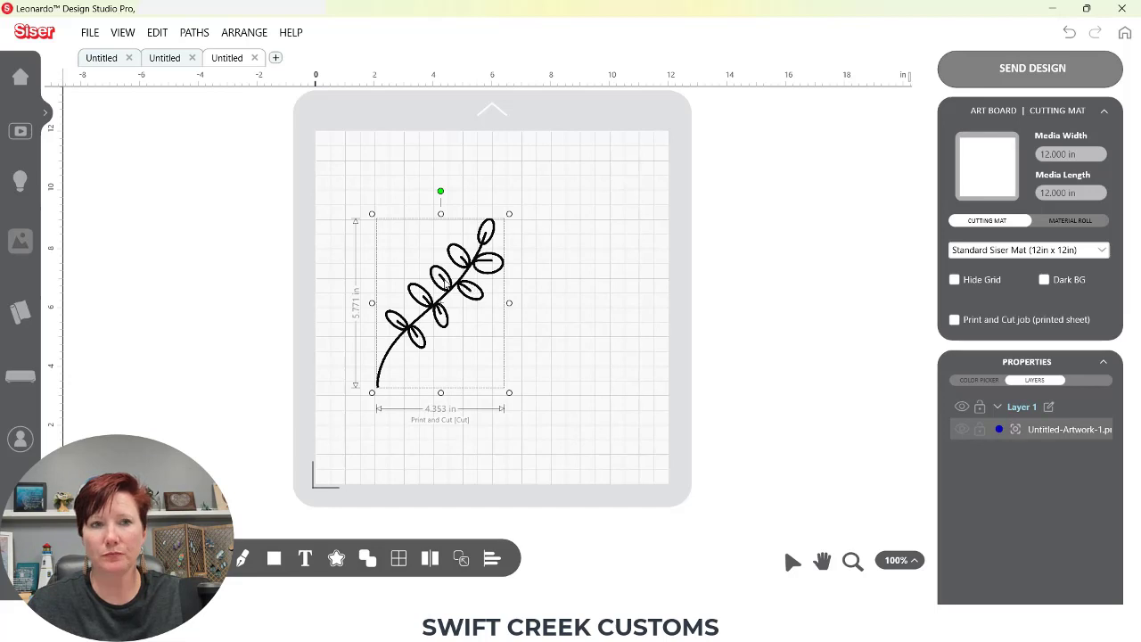
- Export the leaf artwork with Include Cut Contours and SVG File (Editable) kept
left_click(90, 34)
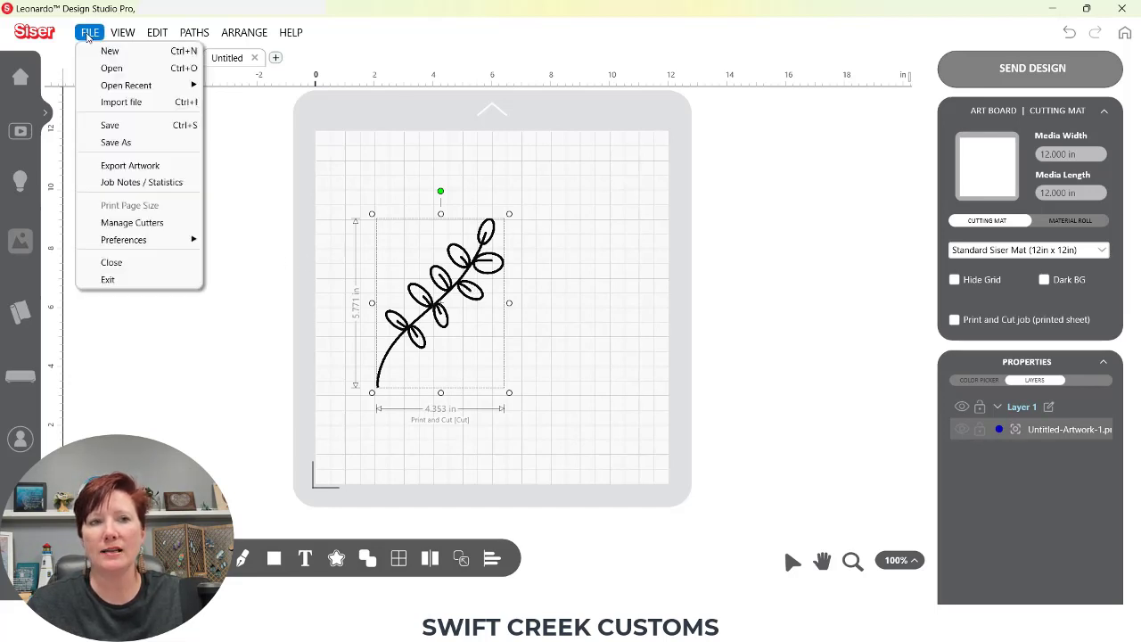
left_click(114, 168)
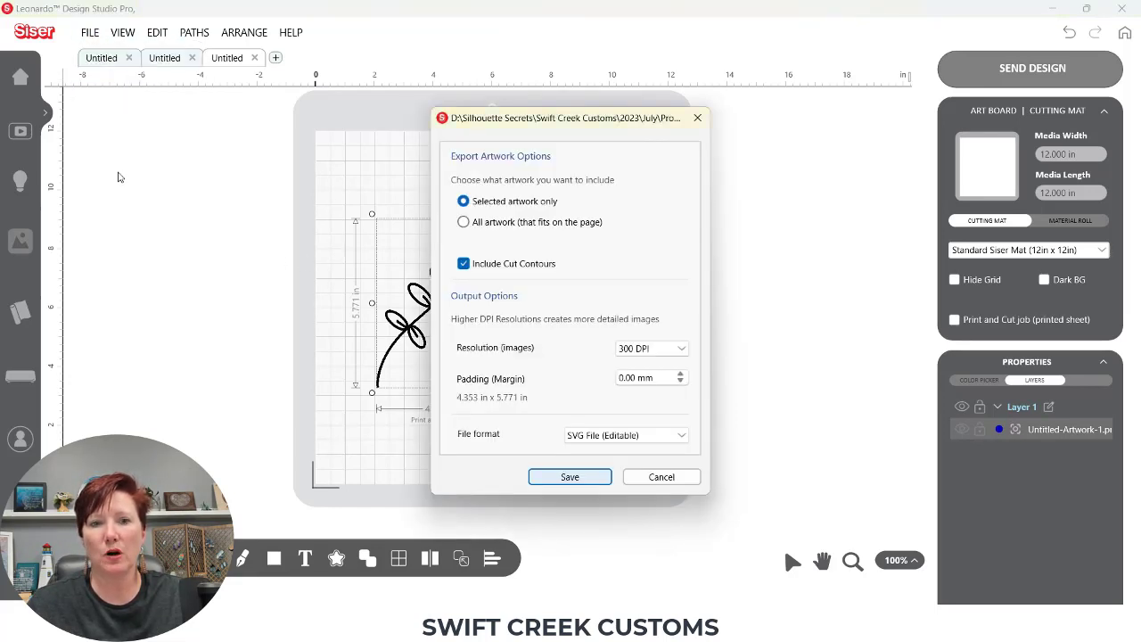
left_click(569, 477)
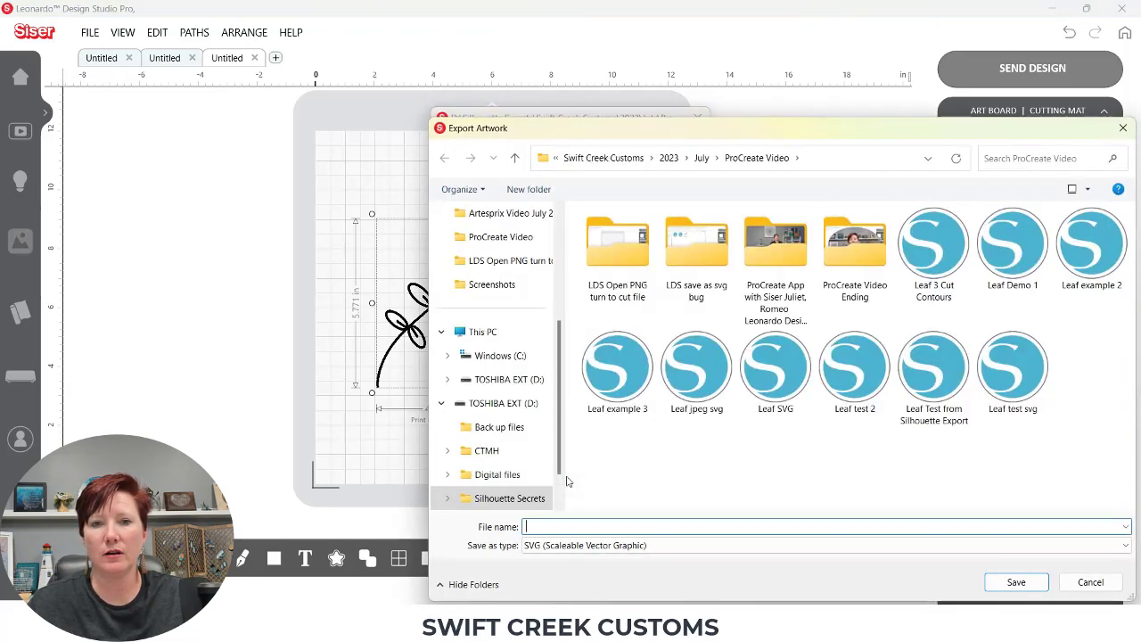
- Name the export Leaf Demo Test 3 and save it
type("L")
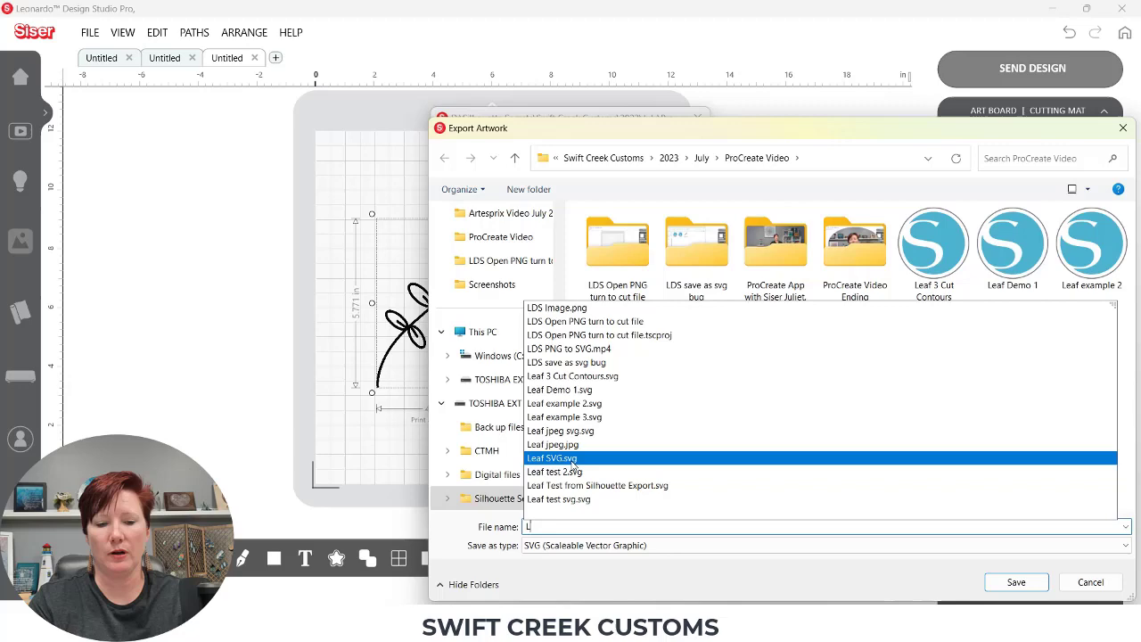
type("eaf Sa")
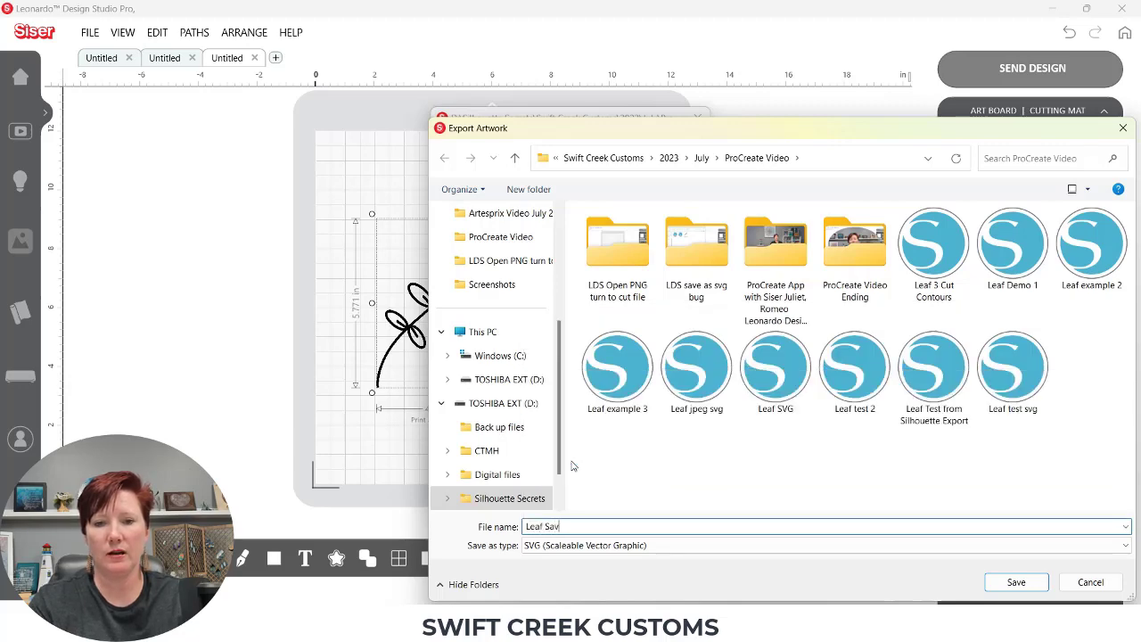
type("v")
key("BackSpace")
key("BackSpace")
key("BackSpace")
type("Test")
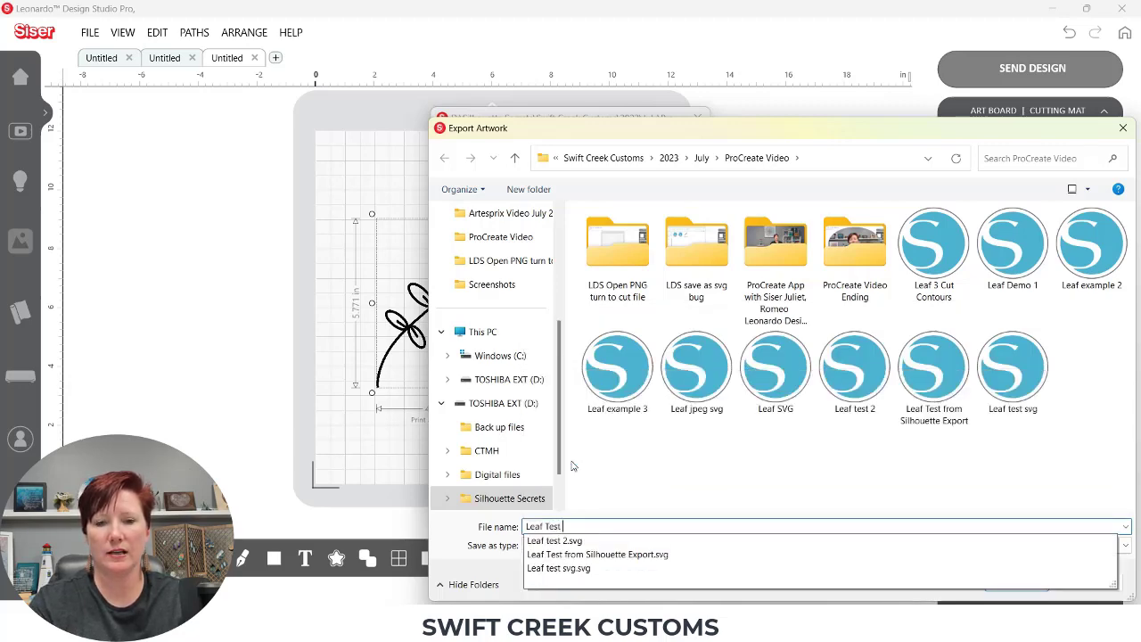
key("BackSpace")
key("BackSpace")
type("Demo Te")
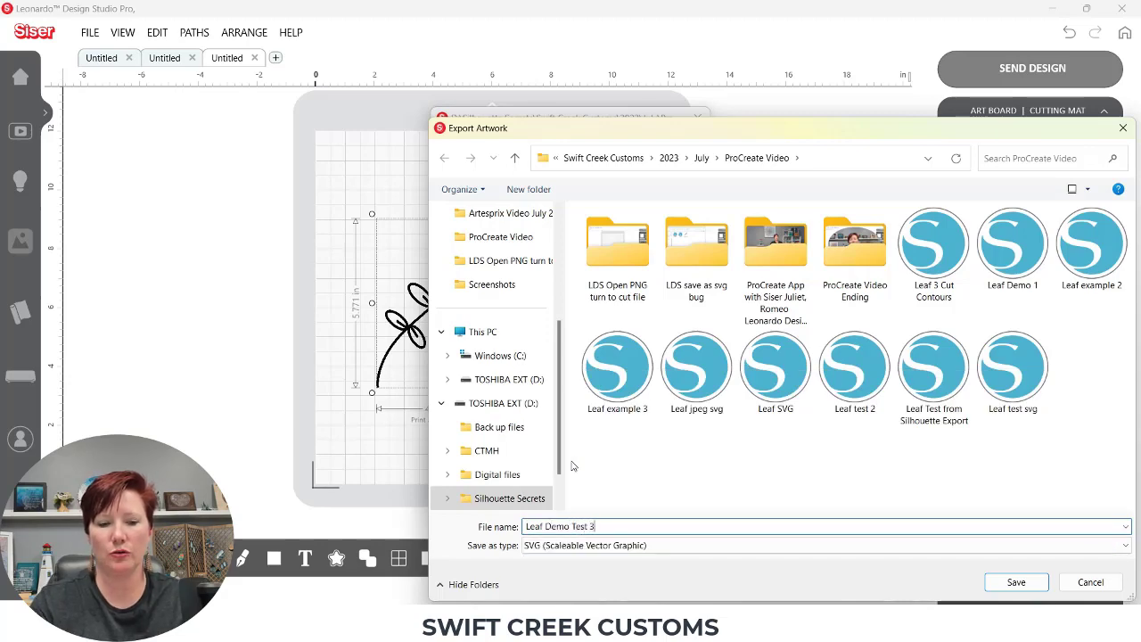
key("Return")
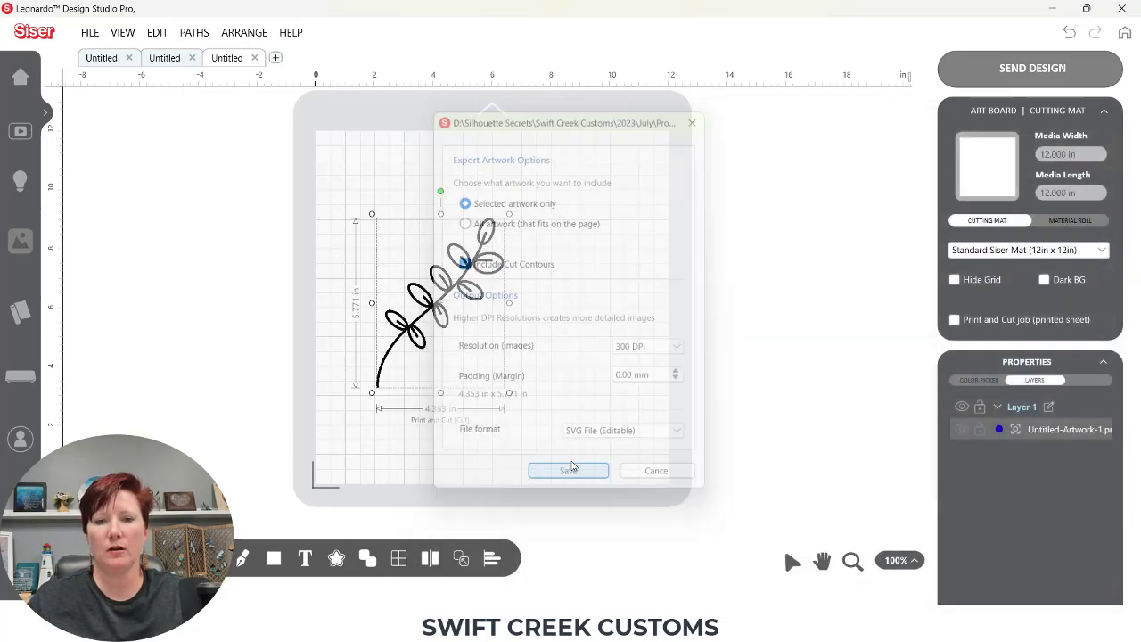
left_click(573, 465)
- Open Leaf Demo Test 2.svg in a new document, importing it as Cut only
left_click(276, 58)
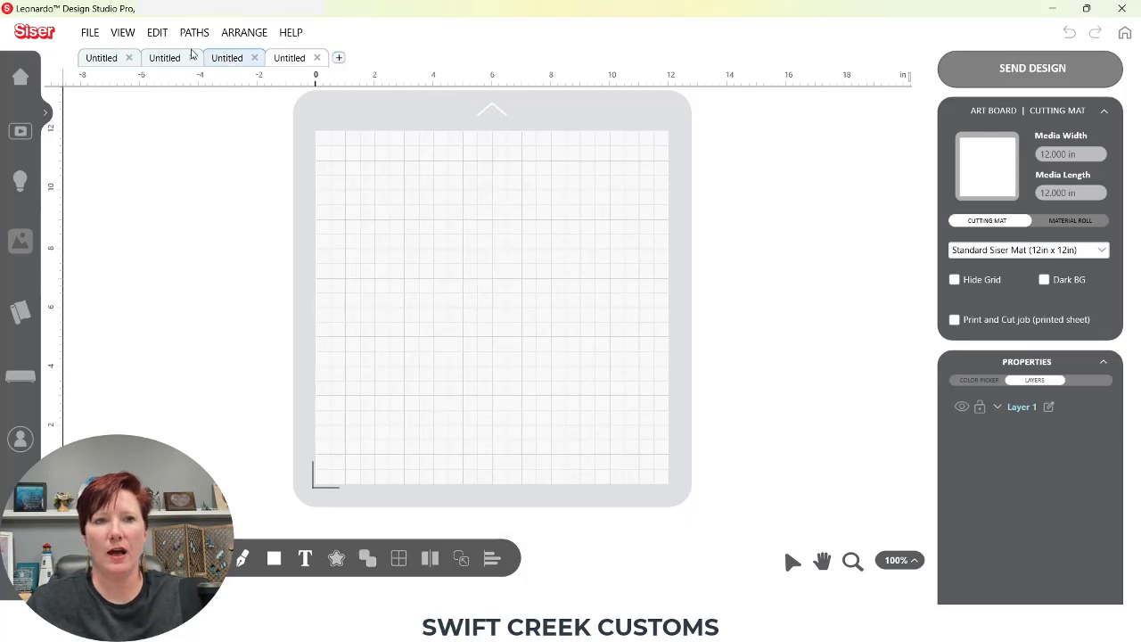
left_click(90, 32)
left_click(109, 69)
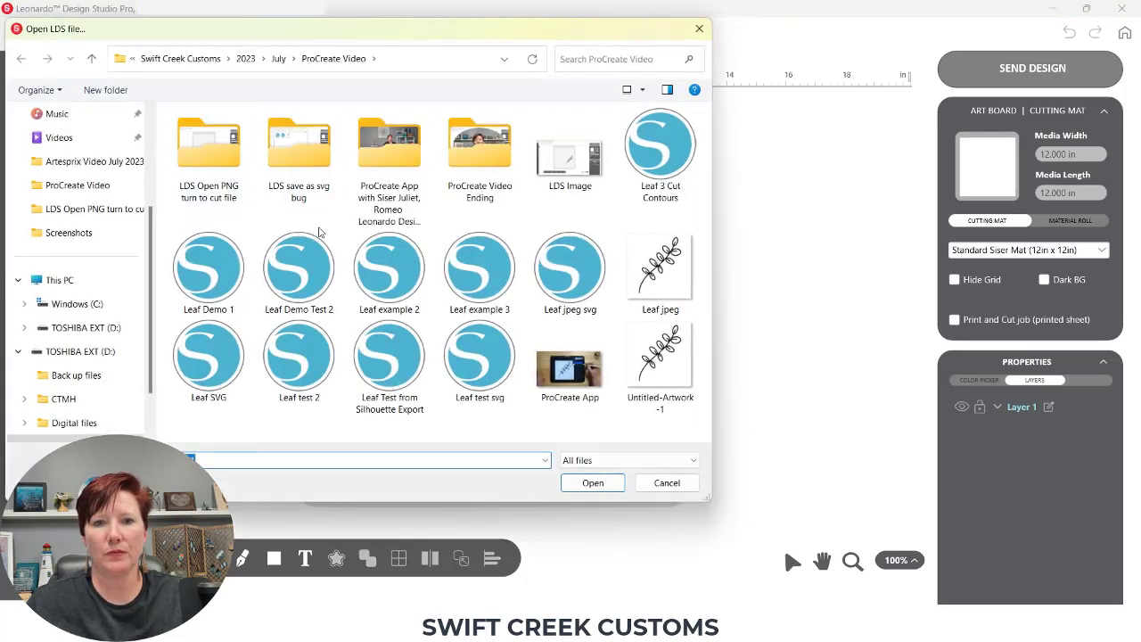
double_click(296, 282)
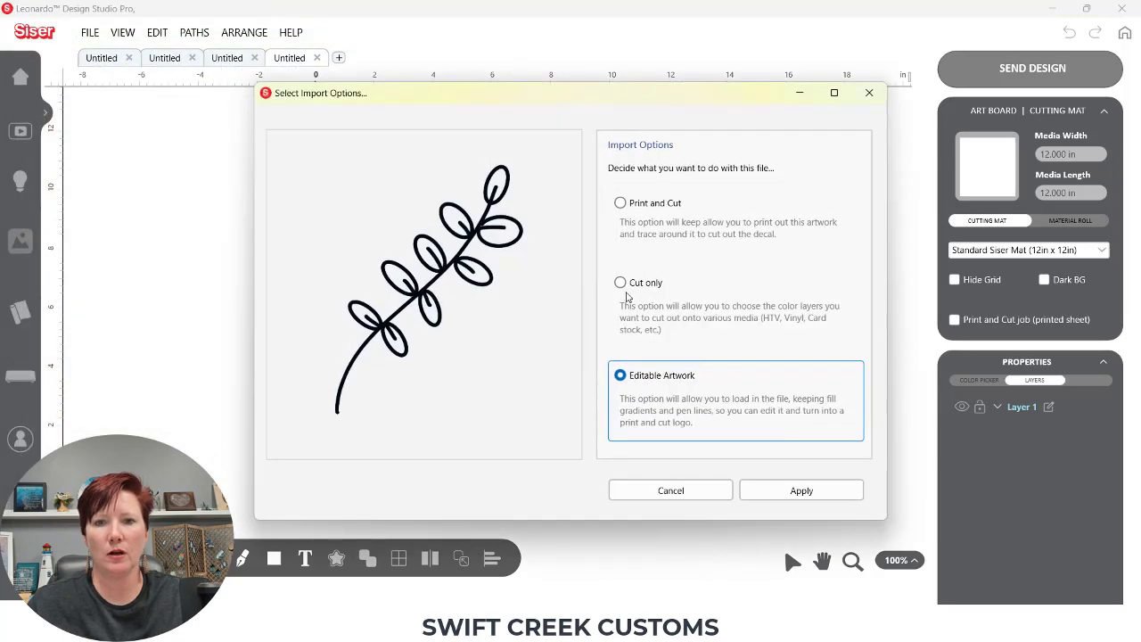
left_click(621, 284)
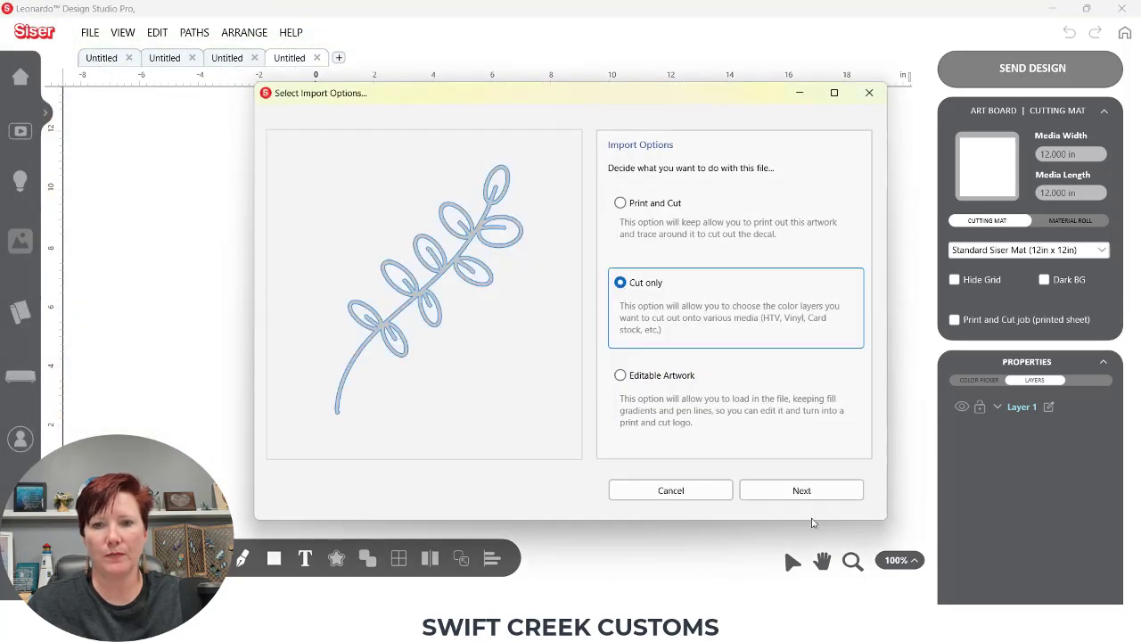
left_click(805, 491)
left_click(805, 491)
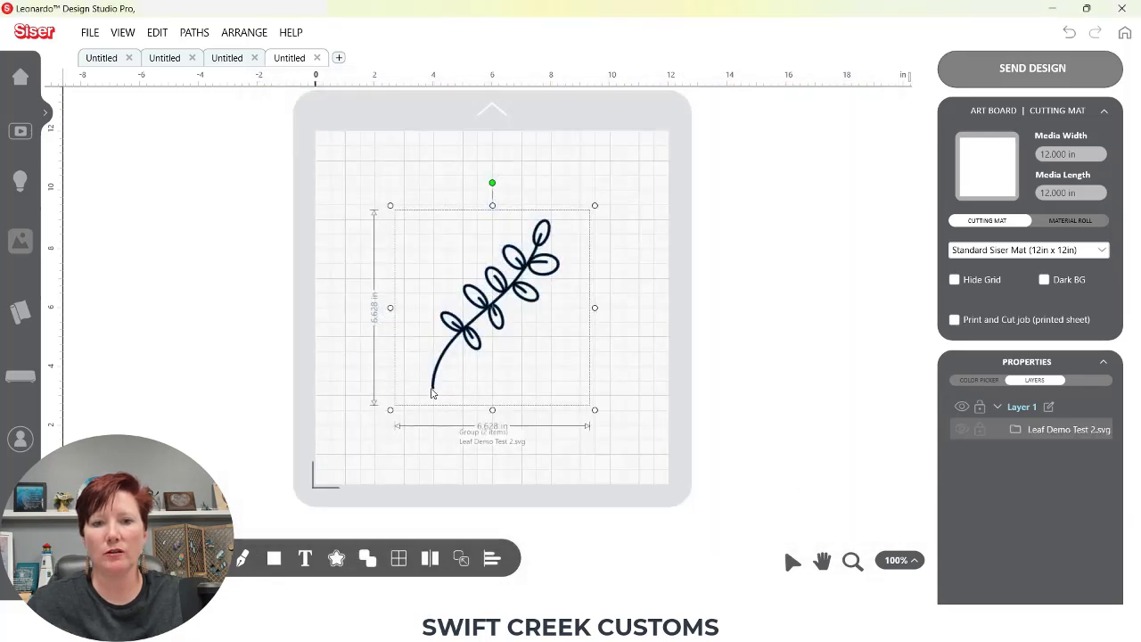
- Drag the imported leaf group to the upper left of the mat
left_click(433, 404)
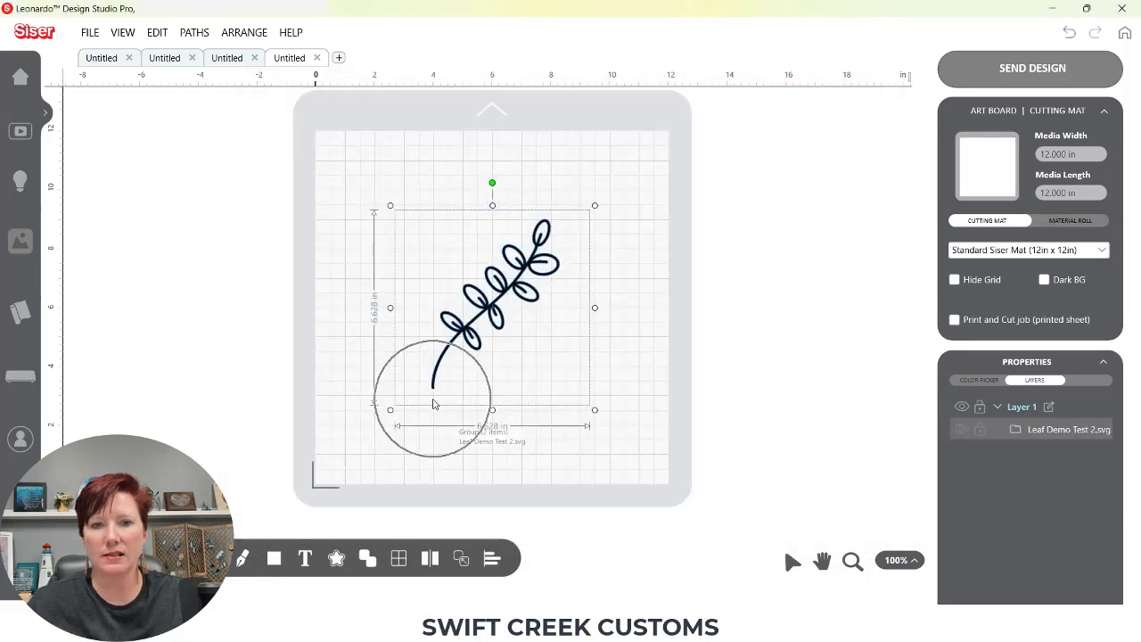
left_click(497, 434)
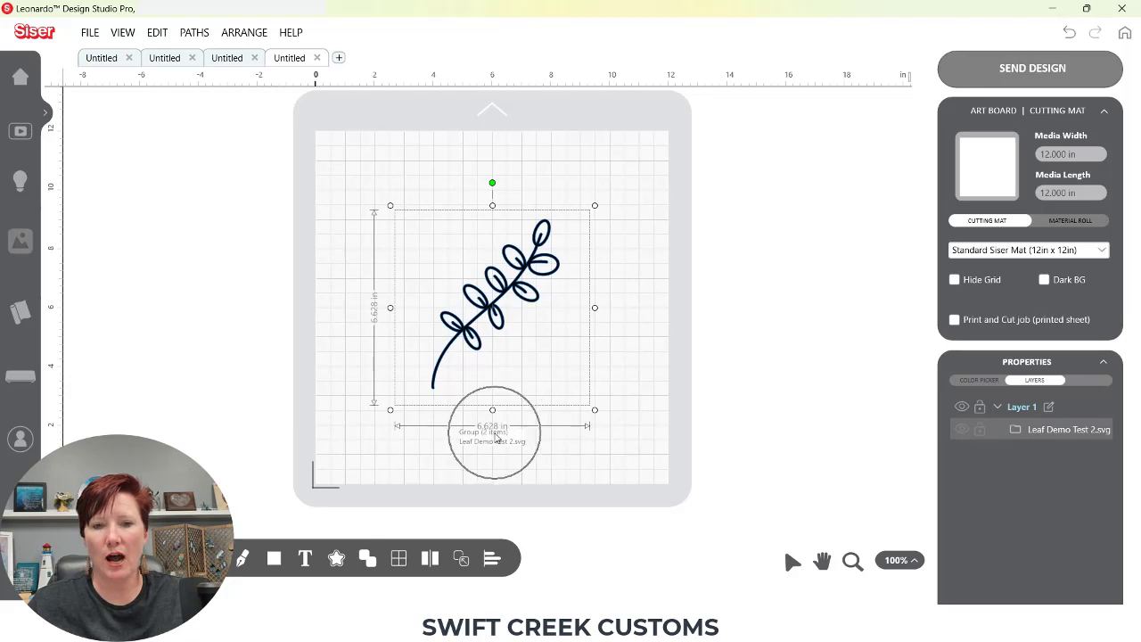
left_click(513, 435)
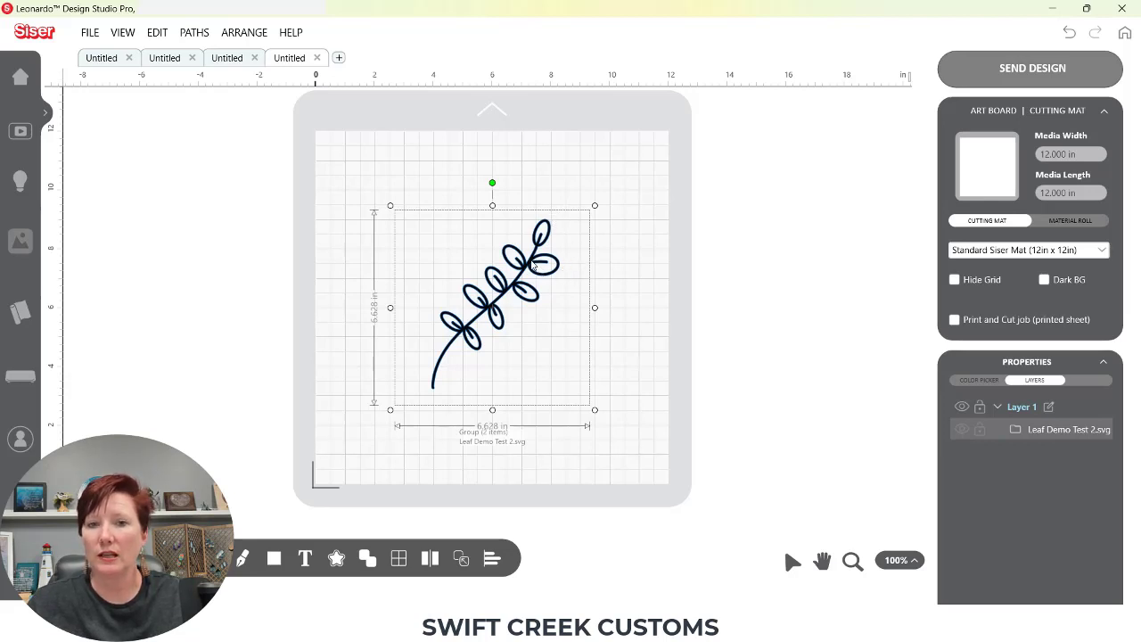
left_click_drag(530, 259, 435, 229)
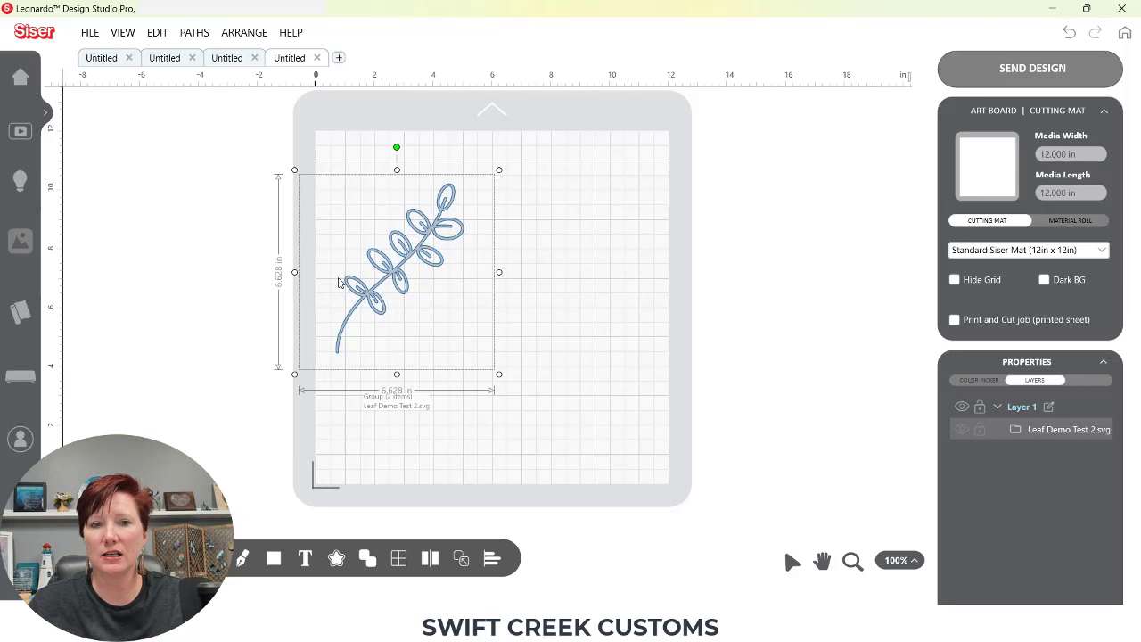
left_click_drag(394, 273, 436, 268)
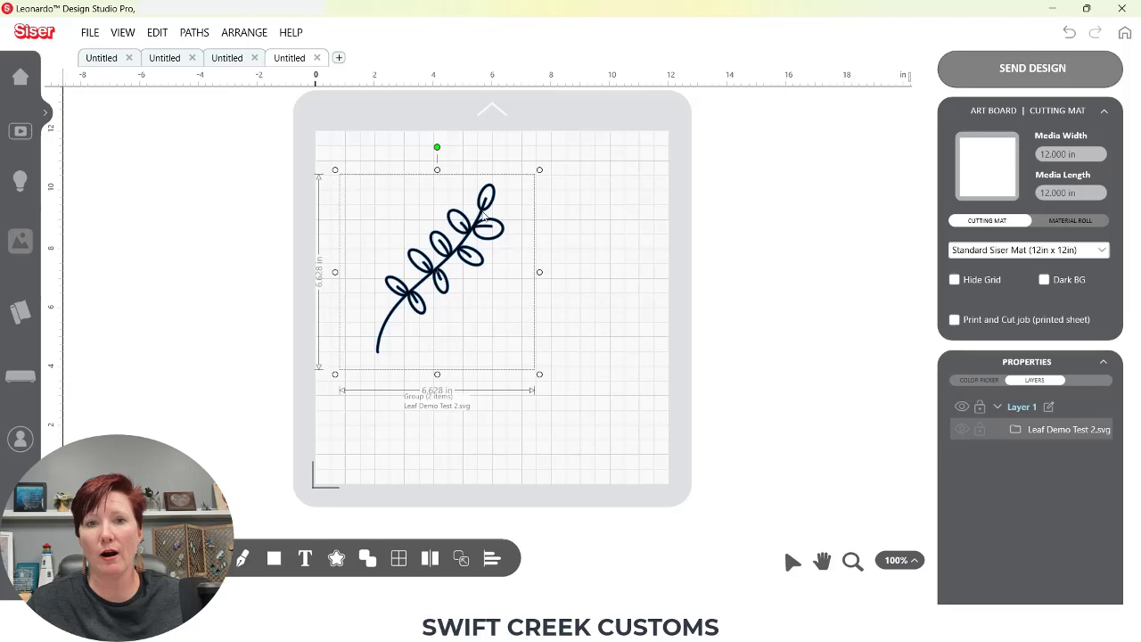
- Ungroup the leaf and move the cut shape to the right of the black image
right_click(483, 209)
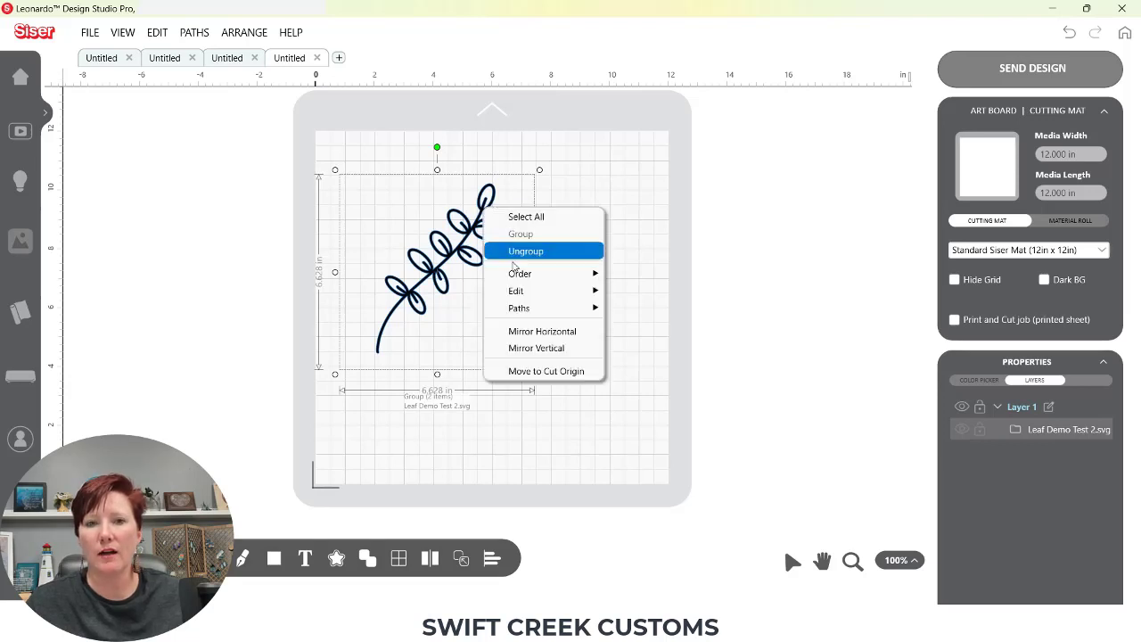
left_click(523, 256)
left_click(614, 255)
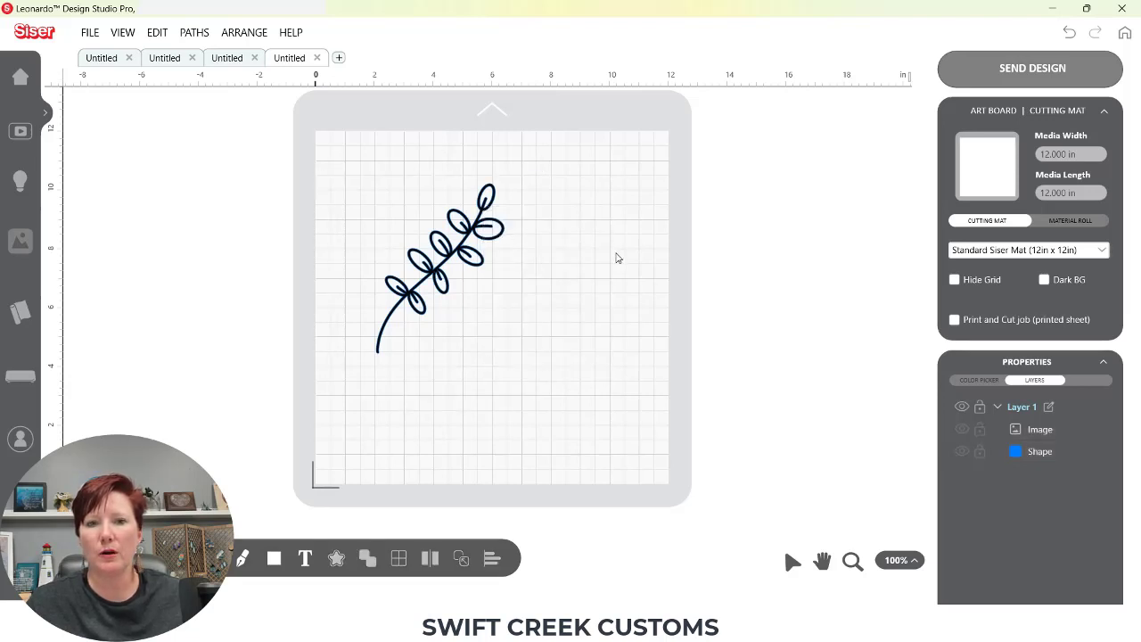
left_click_drag(450, 275, 561, 287)
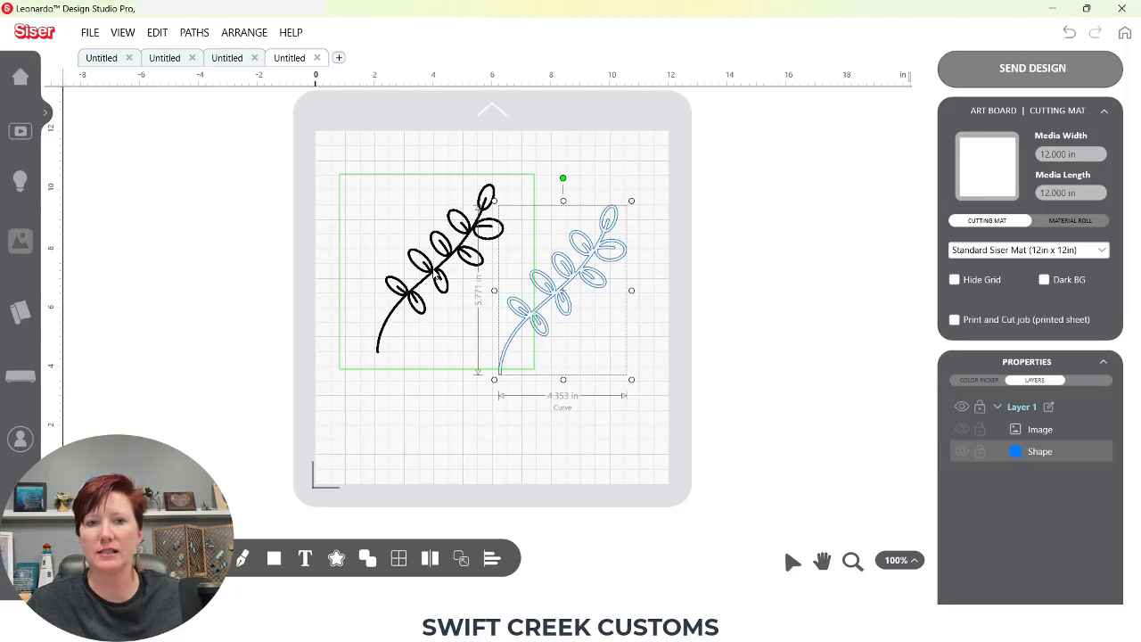
- Move the black leaf image up and left, then return to the first Untitled design
left_click(435, 274)
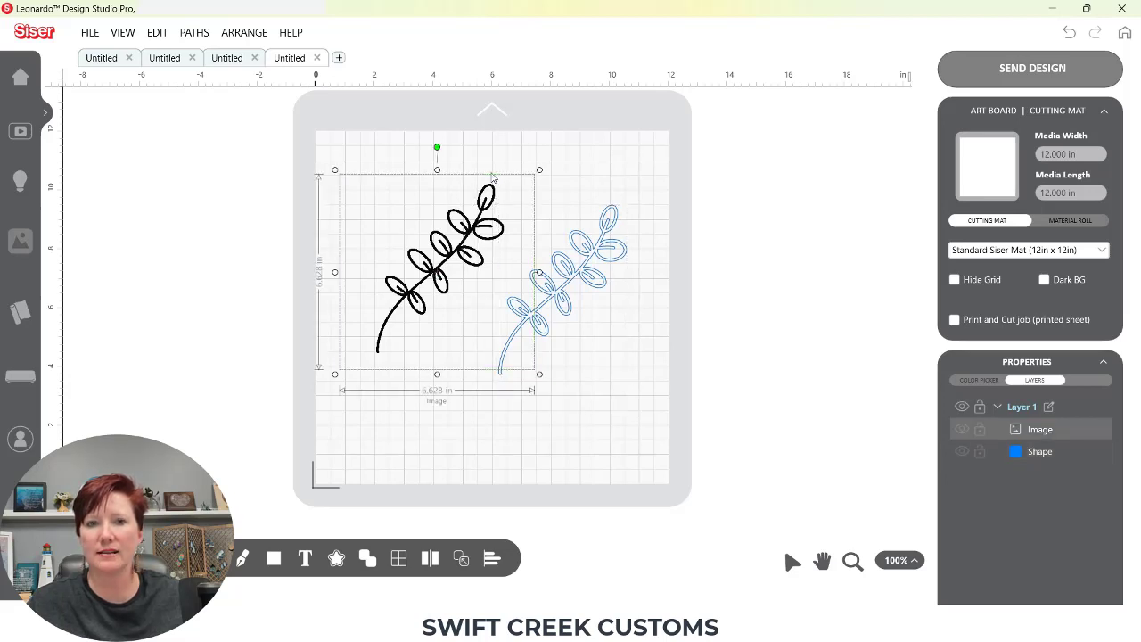
mouse_move(460, 248)
left_mouse_down()
mouse_move(426, 210)
mouse_move(436, 214)
left_mouse_up()
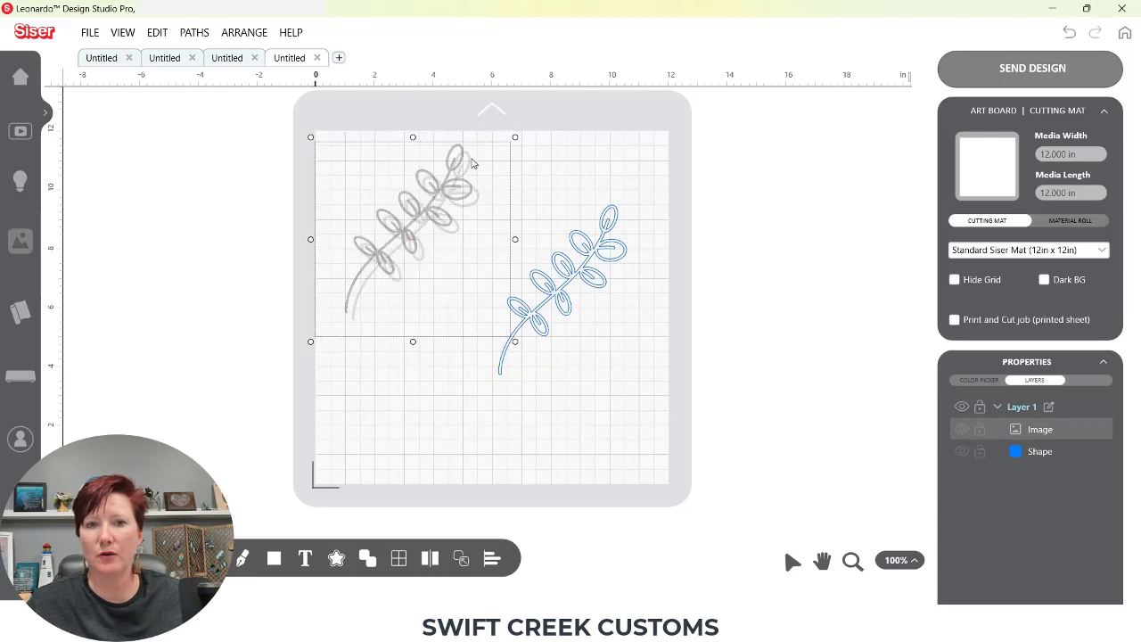
left_click(585, 269)
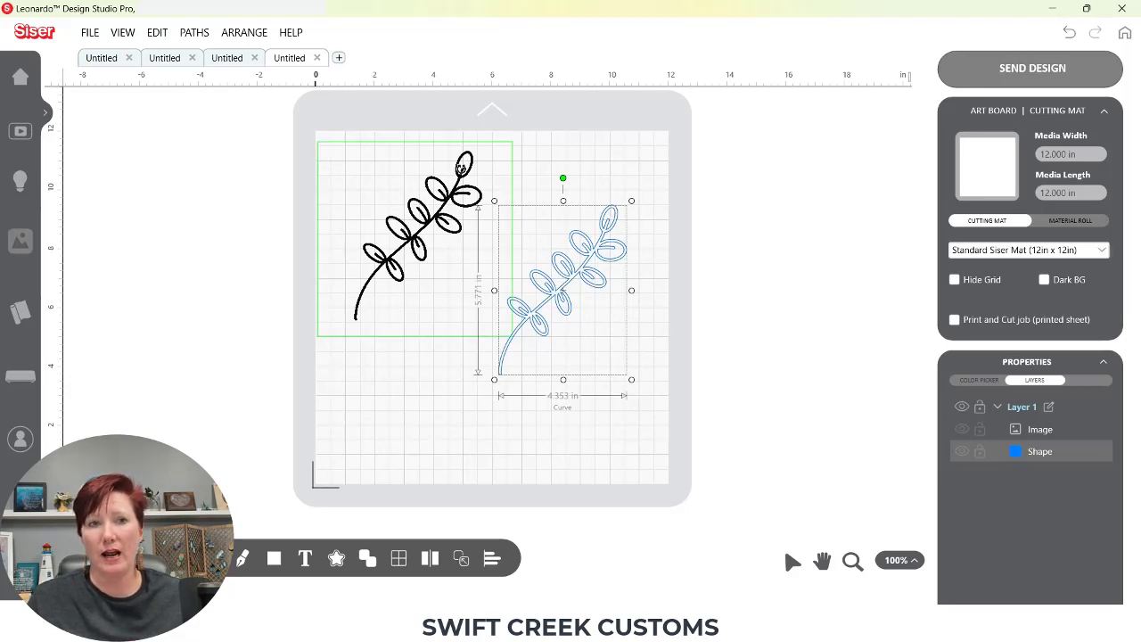
left_click(105, 57)
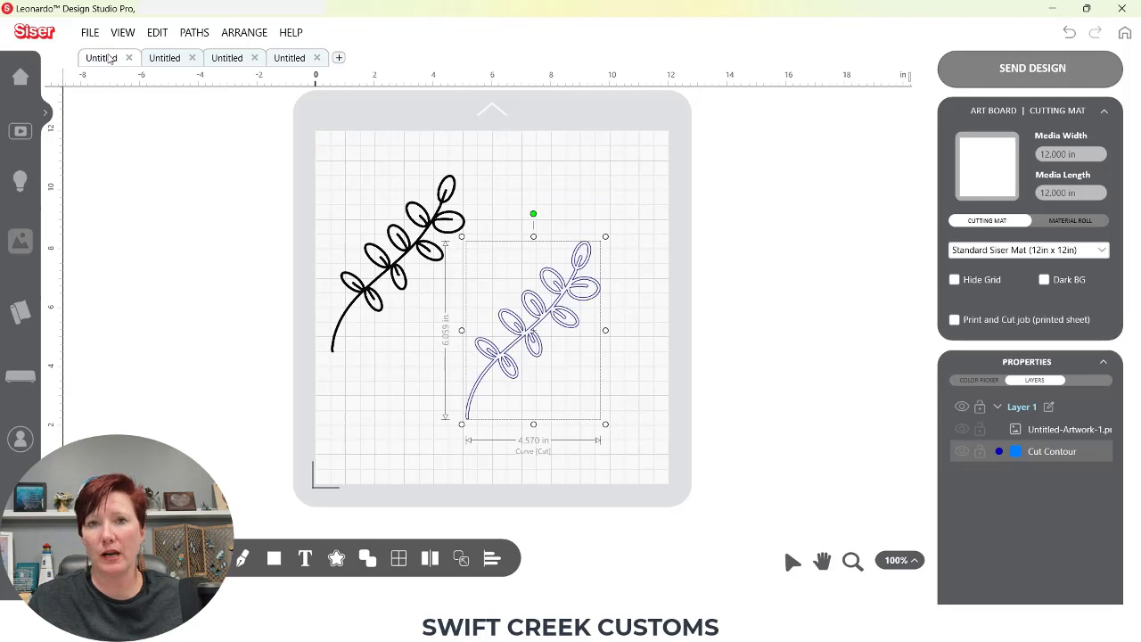